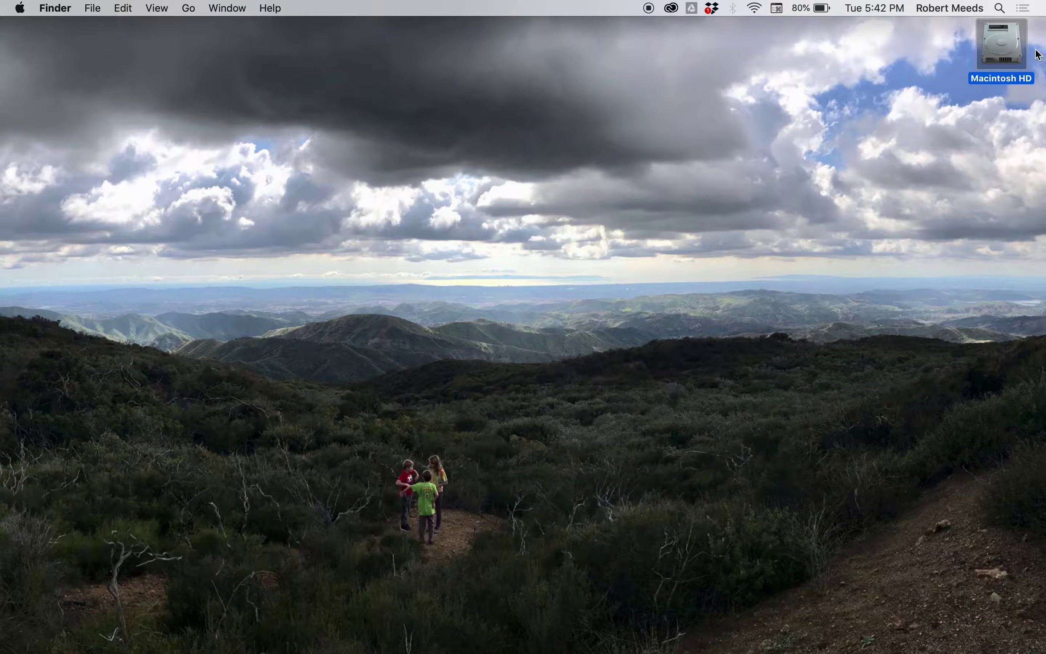
Step: Browse Macintosh HD > Applications > Adobe Creative Cloud in Finder, then launch the Creative Cloud app
{"action": "double_click", "coordinate": [996, 52]}
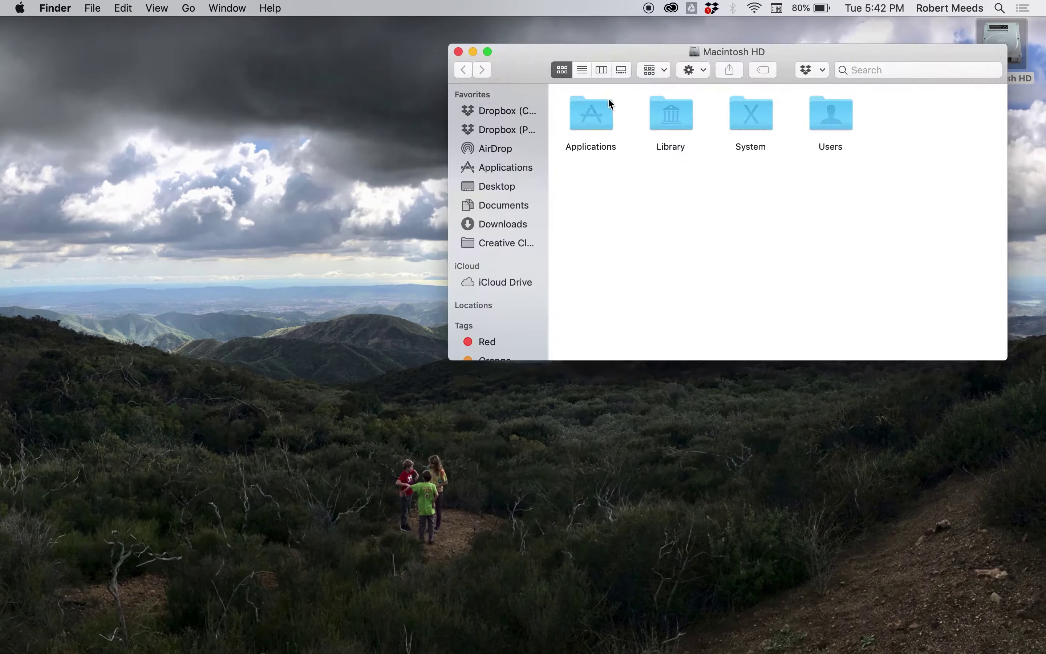
{"action": "double_click", "coordinate": [591, 124]}
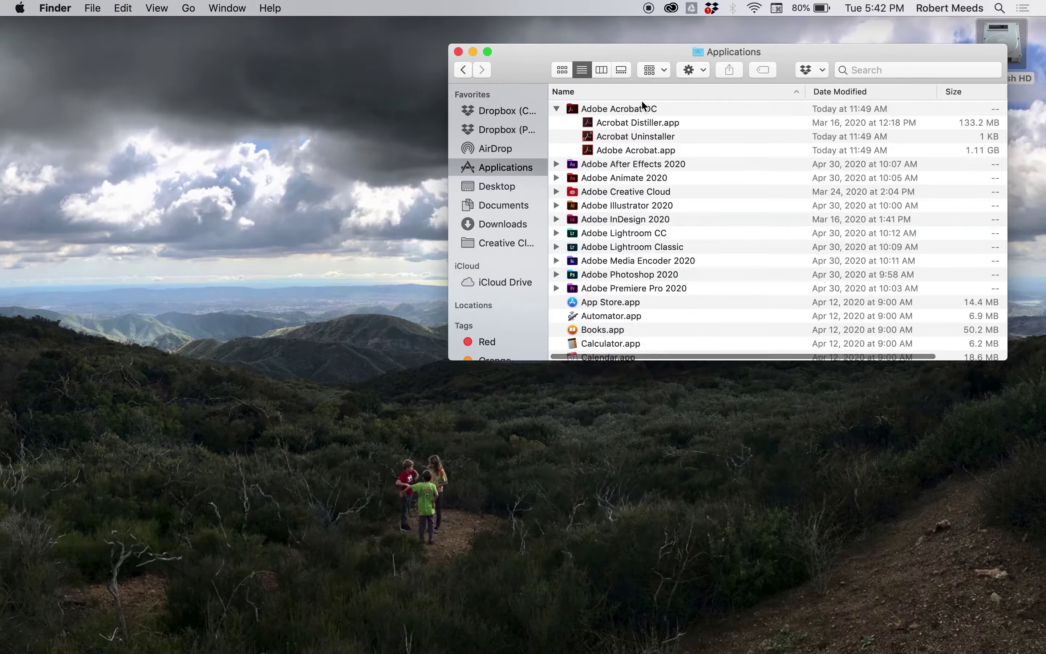
{"action": "double_click", "coordinate": [577, 195]}
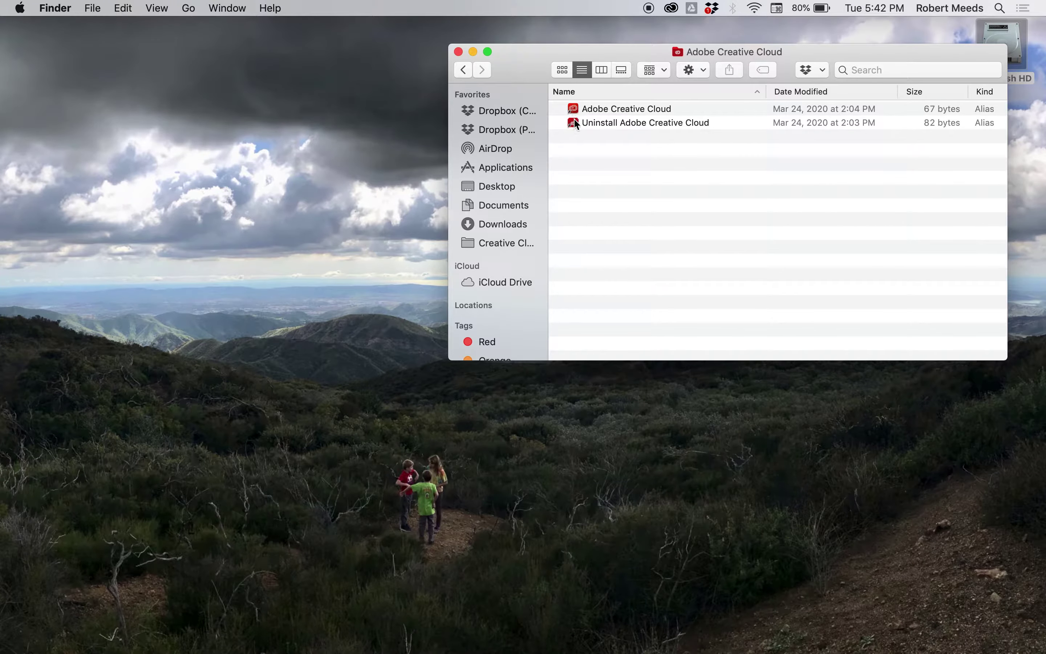
{"action": "left_click", "coordinate": [460, 53]}
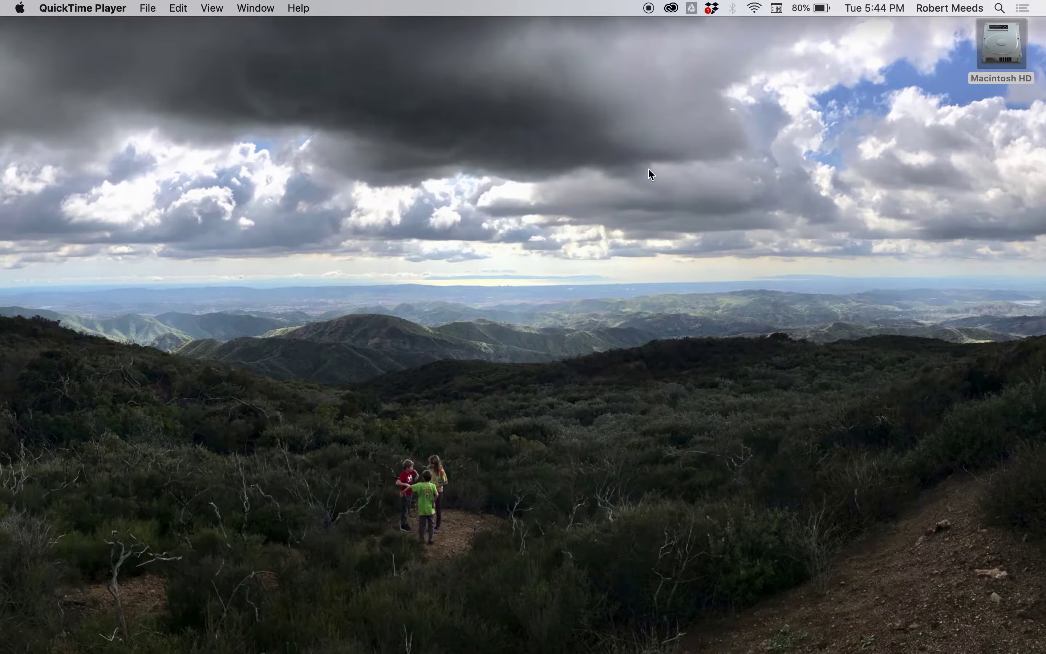
{"action": "left_click", "coordinate": [672, 9]}
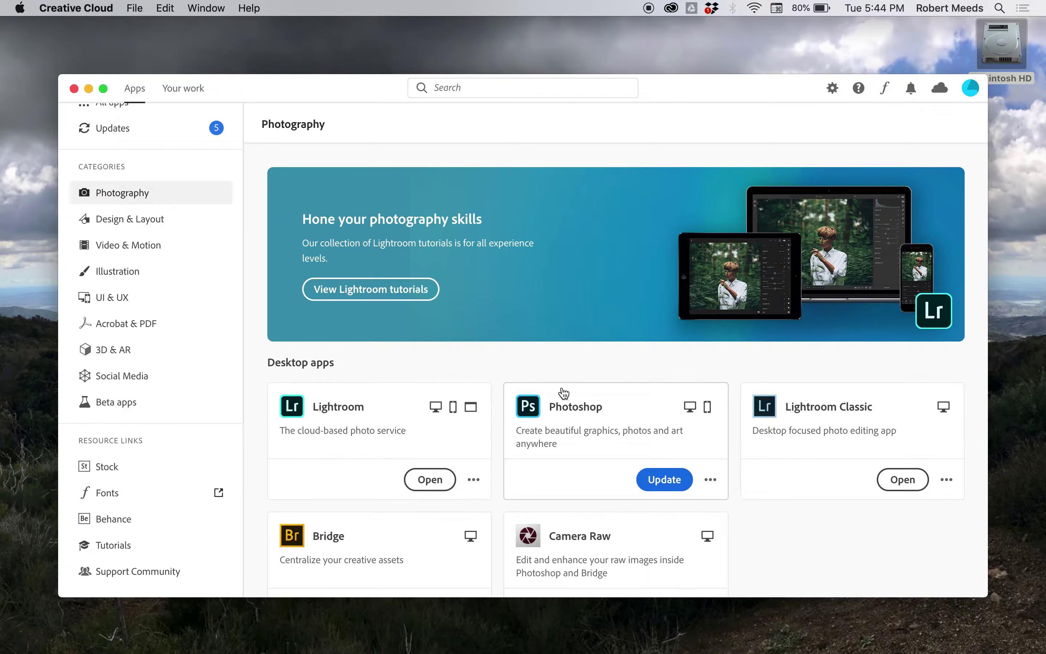
Step: Scroll through the Photography app cards, including Photoshop, Bridge and Camera Raw
{"action": "scroll", "coordinate": [802, 546], "scroll_direction": "down", "scroll_amount": 3}
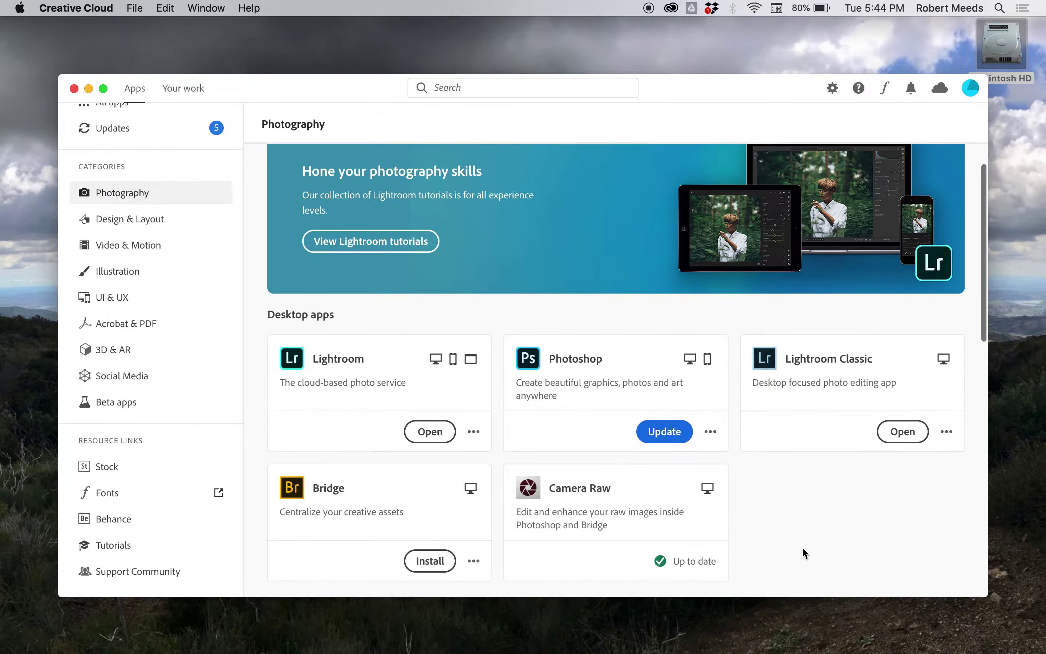
{"action": "scroll", "coordinate": [821, 519], "scroll_direction": "down", "scroll_amount": 12}
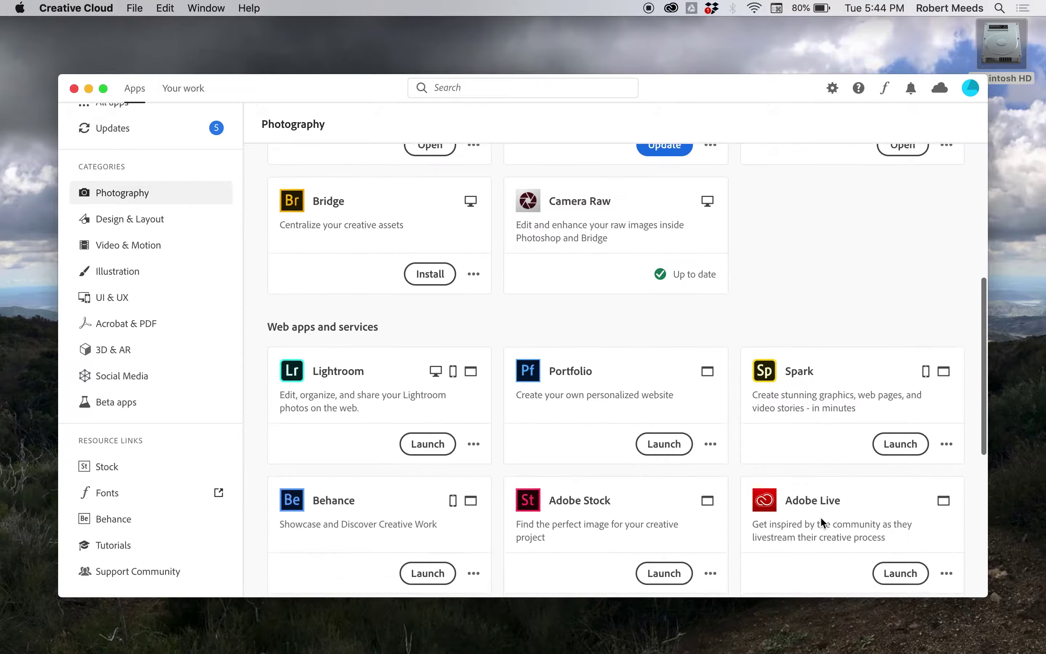
{"action": "scroll", "coordinate": [820, 521], "scroll_direction": "down", "scroll_amount": 5}
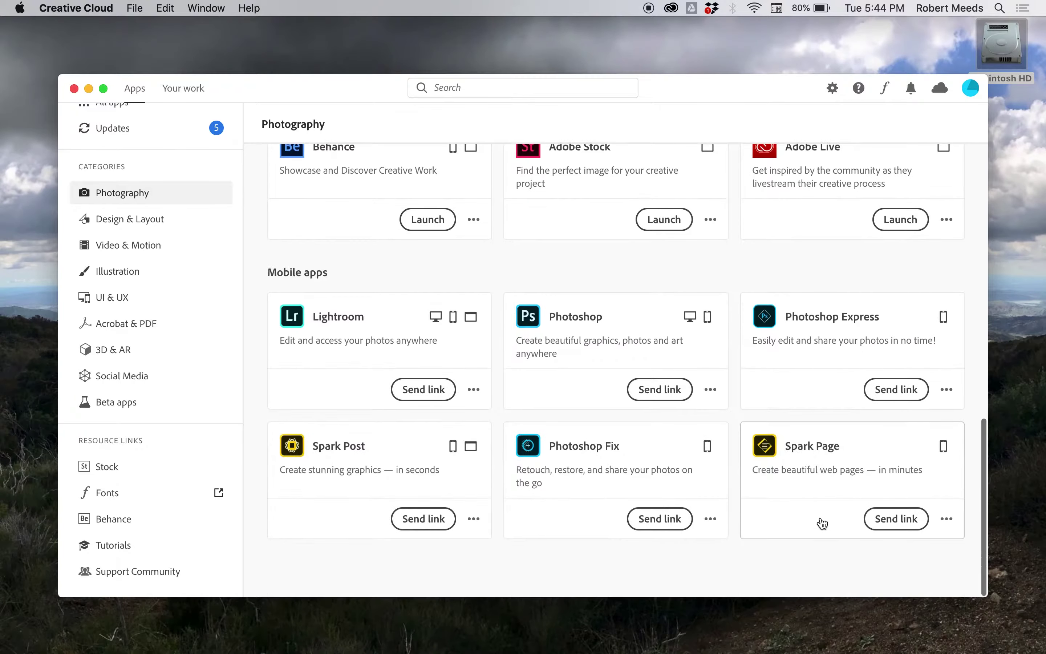
{"action": "scroll", "coordinate": [821, 522], "scroll_direction": "up", "scroll_amount": 15}
{"action": "scroll", "coordinate": [821, 522], "scroll_direction": "down", "scroll_amount": 2}
{"action": "scroll", "coordinate": [821, 518], "scroll_direction": "down", "scroll_amount": 7}
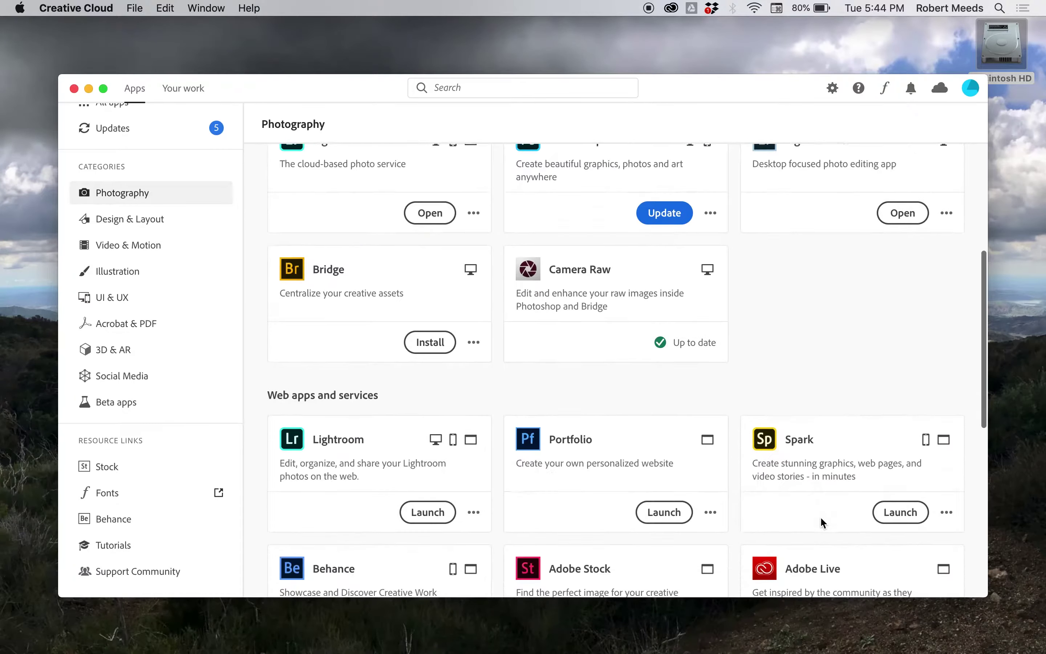
{"action": "scroll", "coordinate": [821, 518], "scroll_direction": "up", "scroll_amount": 7}
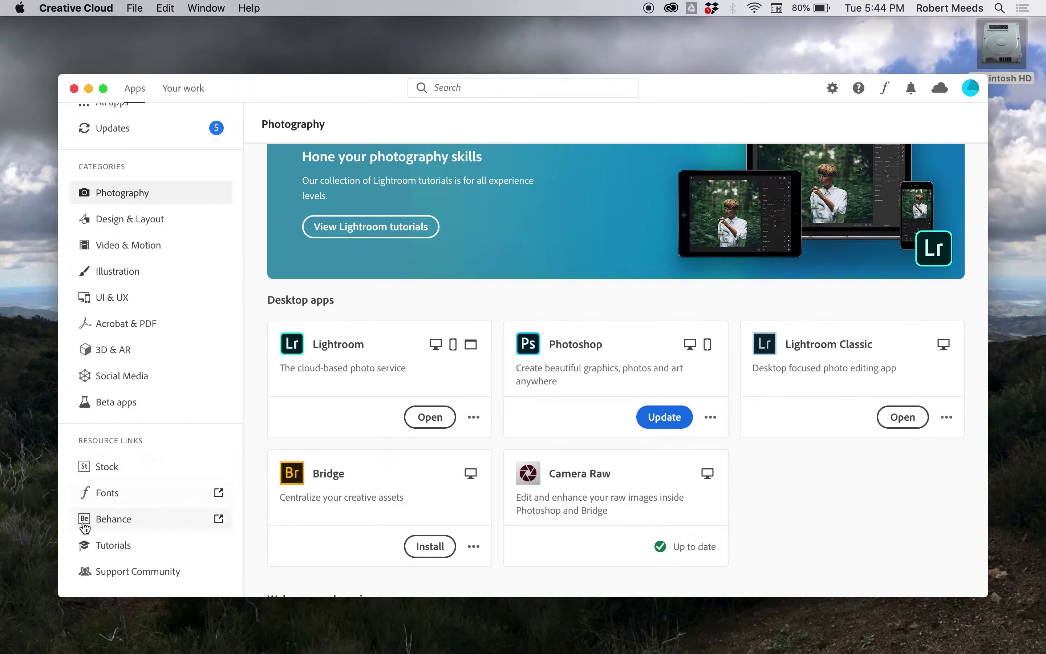
Step: Open fonts.adobe.com from Creative Cloud's Fonts link and scroll through the 1981 font families
{"action": "left_click", "coordinate": [105, 495]}
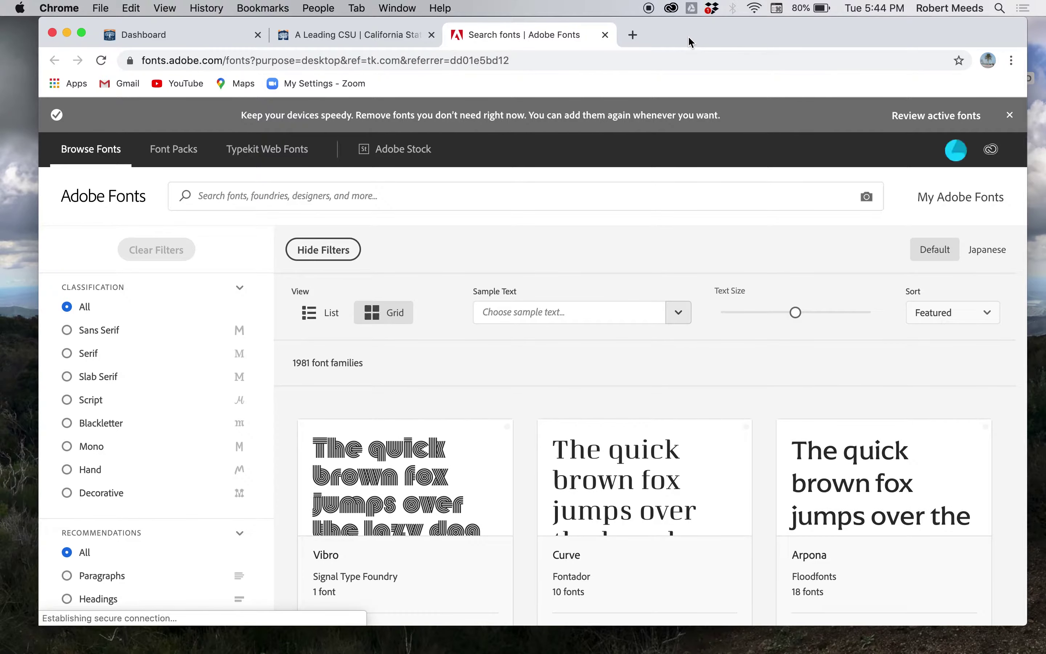
{"action": "left_click", "coordinate": [649, 8]}
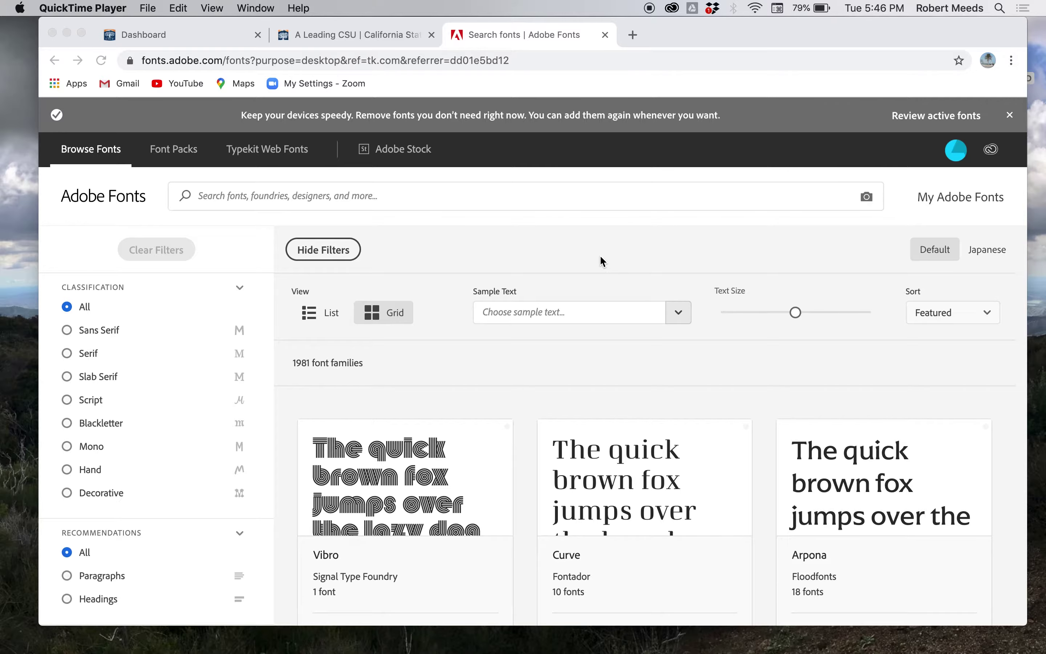
{"action": "scroll", "coordinate": [453, 465], "scroll_direction": "down", "scroll_amount": 10}
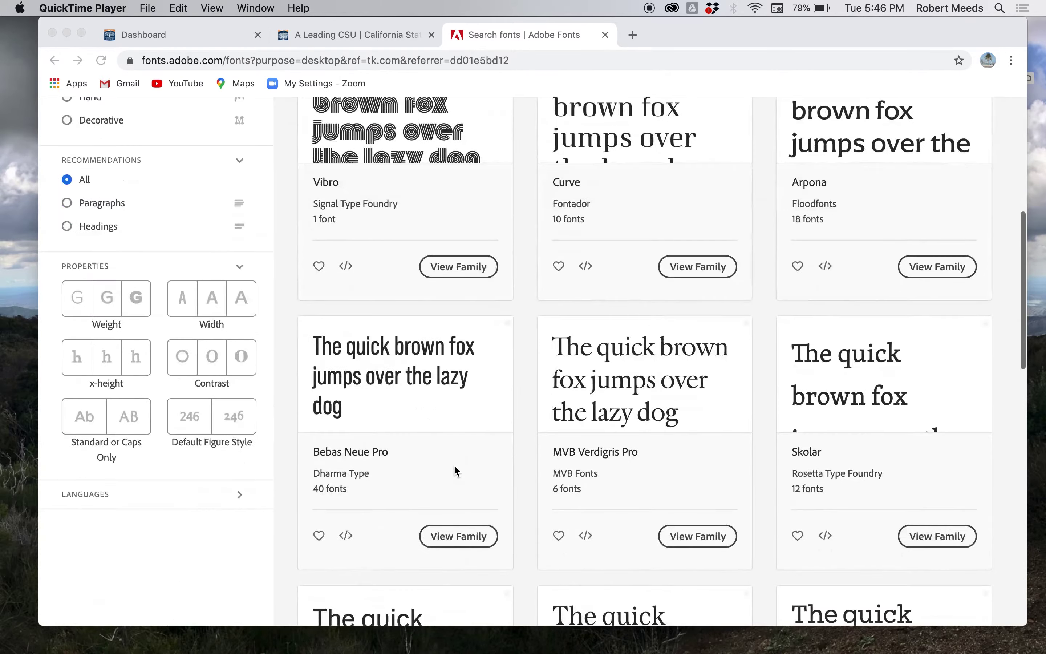
{"action": "scroll", "coordinate": [454, 467], "scroll_direction": "up", "scroll_amount": 8}
{"action": "scroll", "coordinate": [454, 467], "scroll_direction": "down", "scroll_amount": 2}
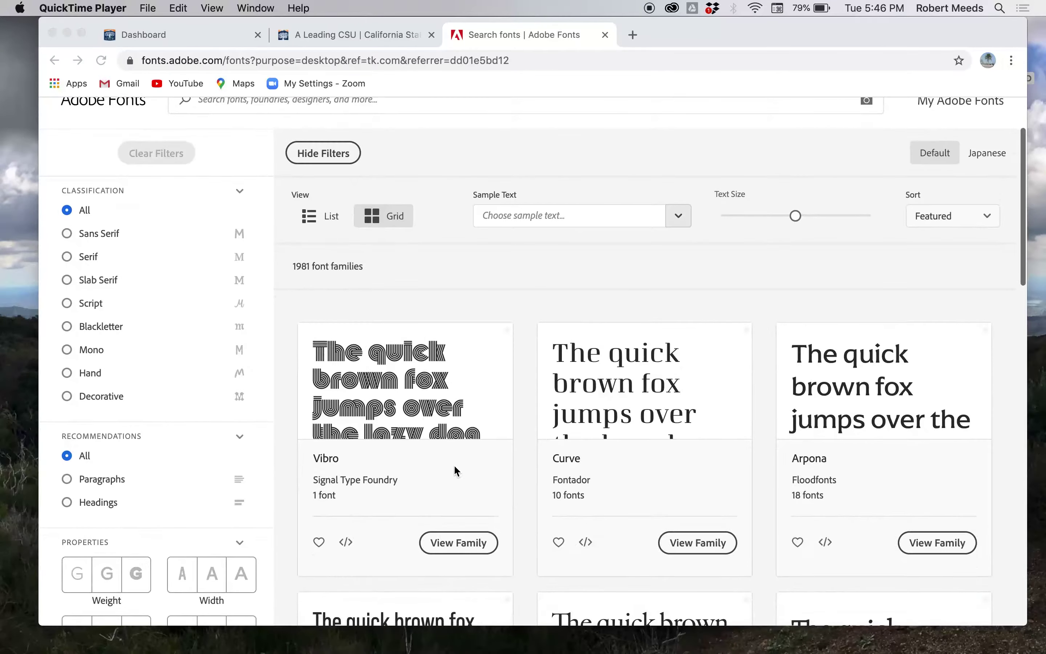
{"action": "scroll", "coordinate": [446, 158], "scroll_direction": "up", "scroll_amount": 2}
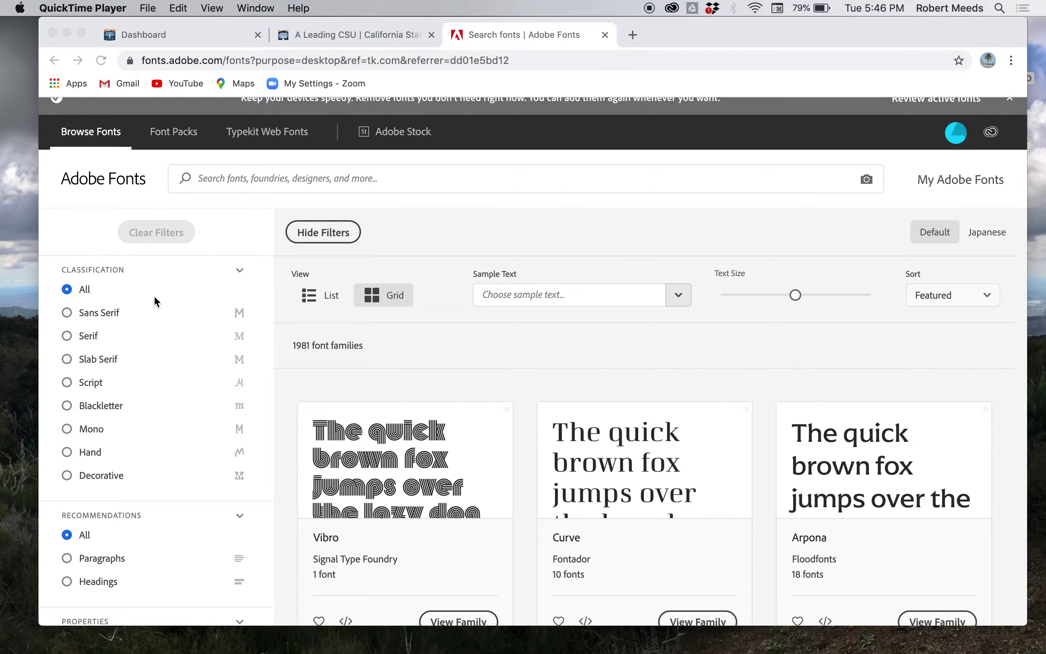
Step: Filter the font results to Sans Serif families and scroll through them
{"action": "left_click", "coordinate": [68, 314]}
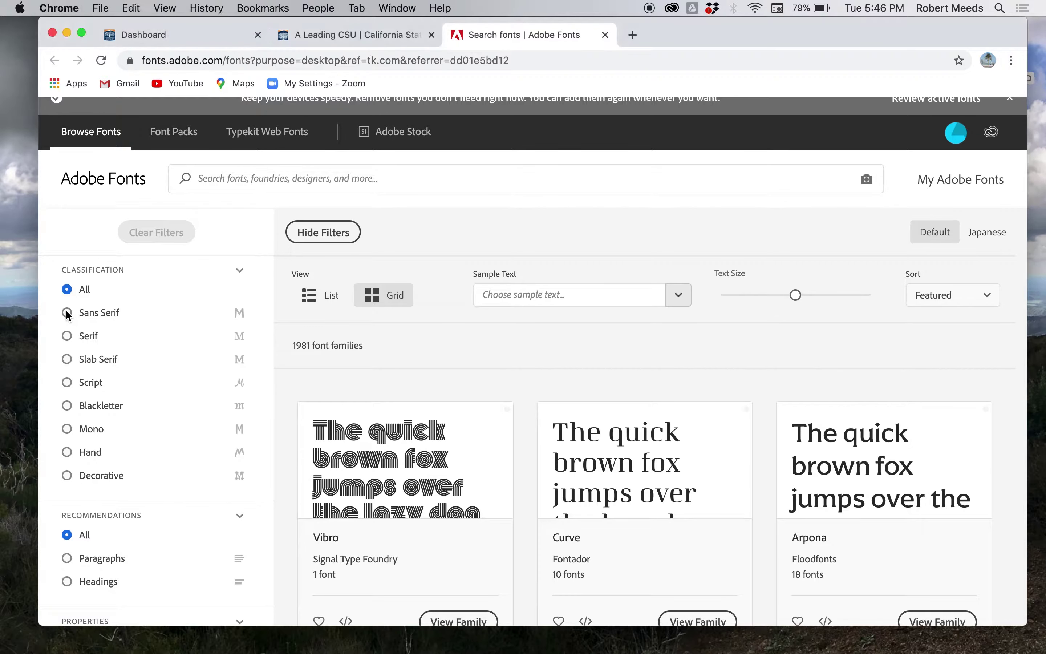
{"action": "left_click", "coordinate": [68, 313]}
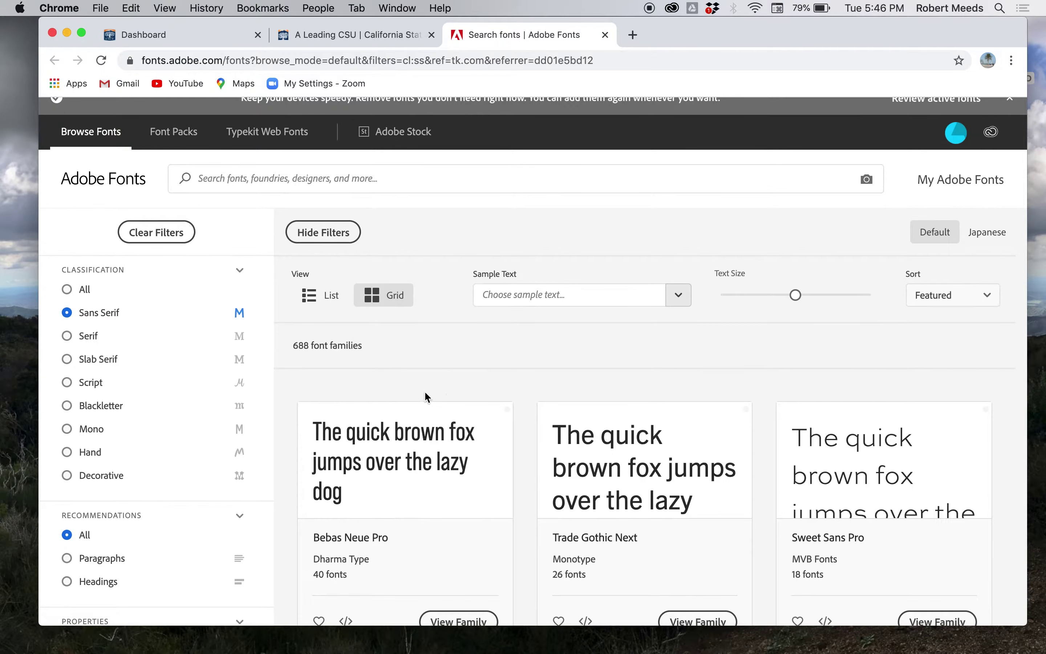
{"action": "scroll", "coordinate": [515, 439], "scroll_direction": "down", "scroll_amount": 20}
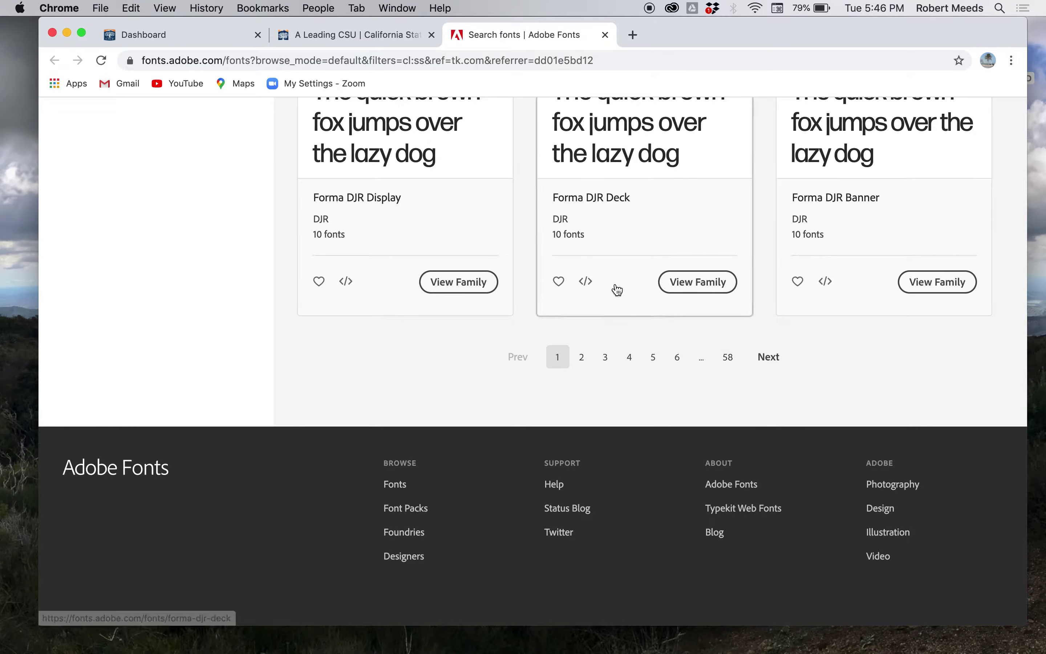
{"action": "scroll", "coordinate": [617, 290], "scroll_direction": "up", "scroll_amount": 8}
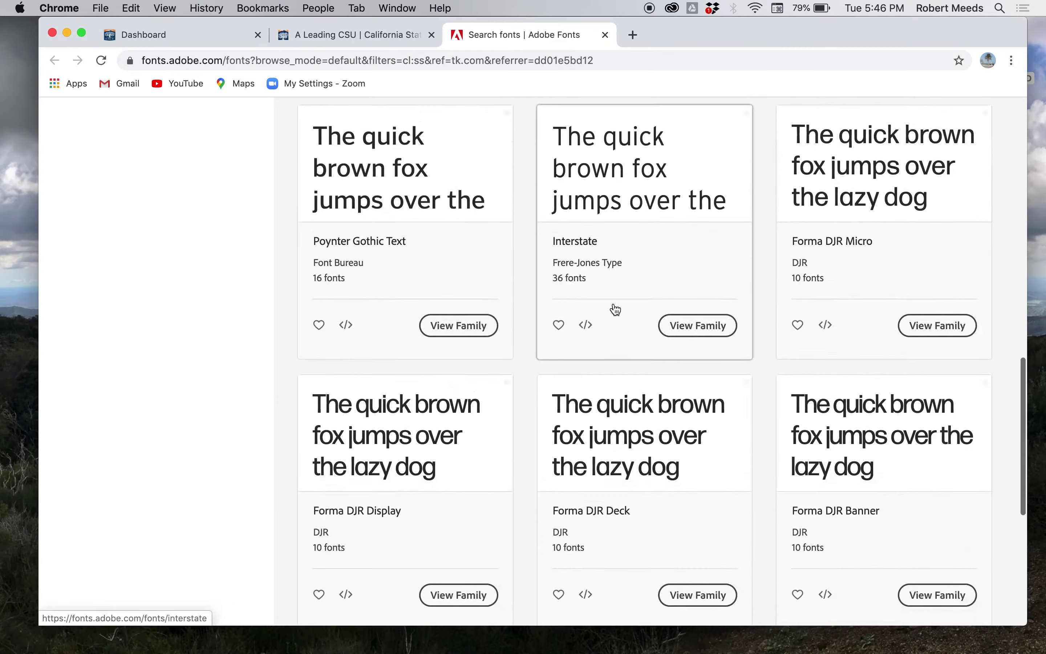
{"action": "scroll", "coordinate": [614, 309], "scroll_direction": "up", "scroll_amount": 4}
{"action": "scroll", "coordinate": [615, 319], "scroll_direction": "up", "scroll_amount": 10}
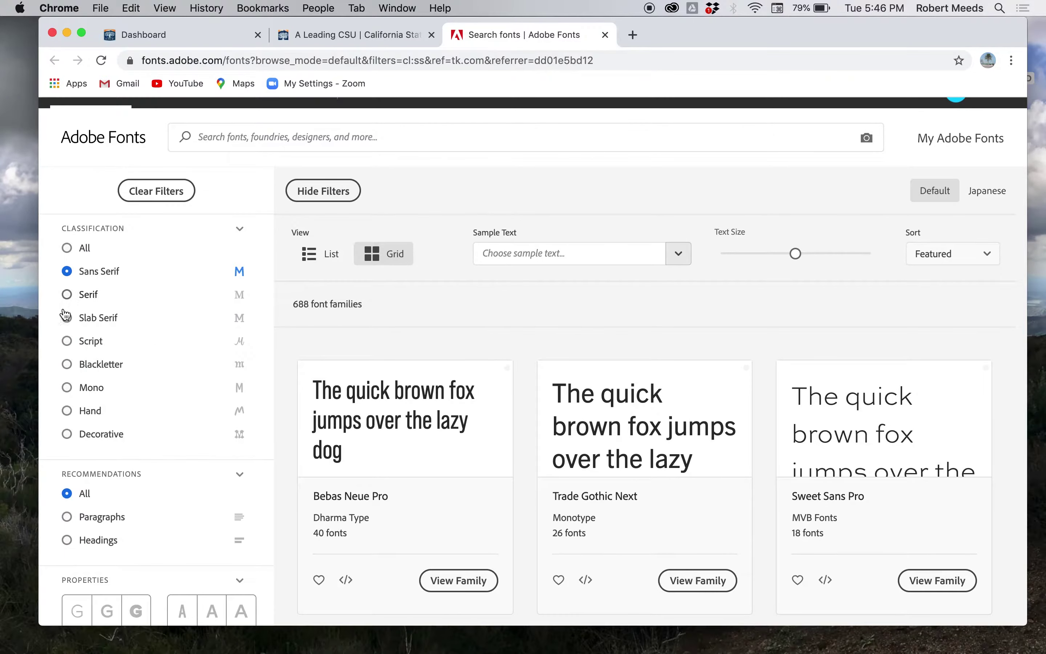
Step: Switch the classification filter to Slab Serif and browse those results
{"action": "left_click", "coordinate": [68, 321]}
{"action": "scroll", "coordinate": [604, 348], "scroll_direction": "down", "scroll_amount": 8}
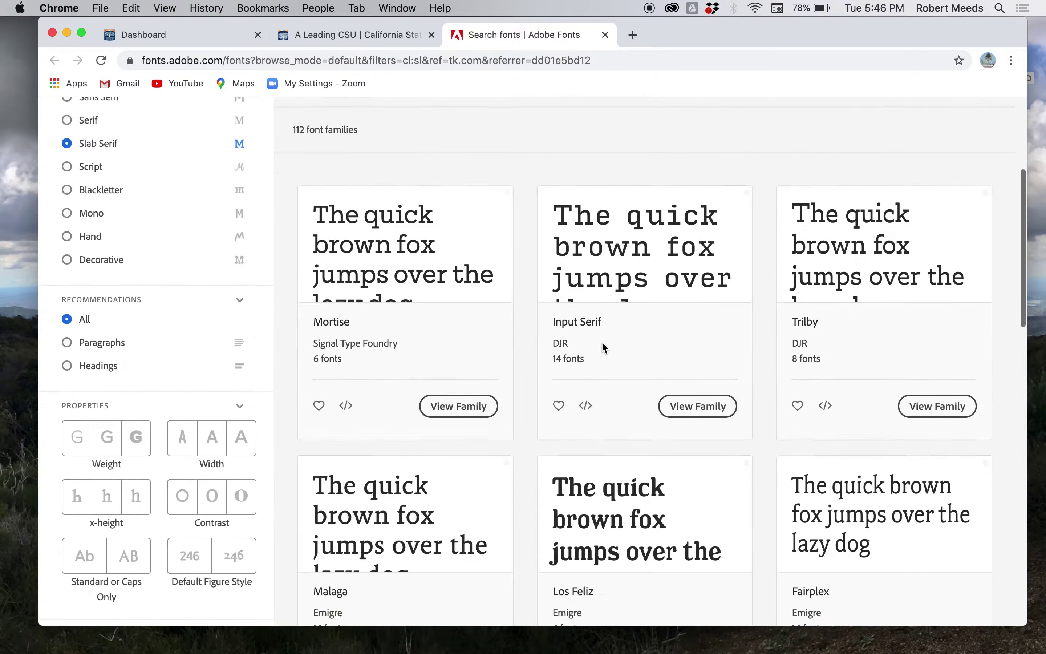
{"action": "scroll", "coordinate": [604, 348], "scroll_direction": "down", "scroll_amount": 15}
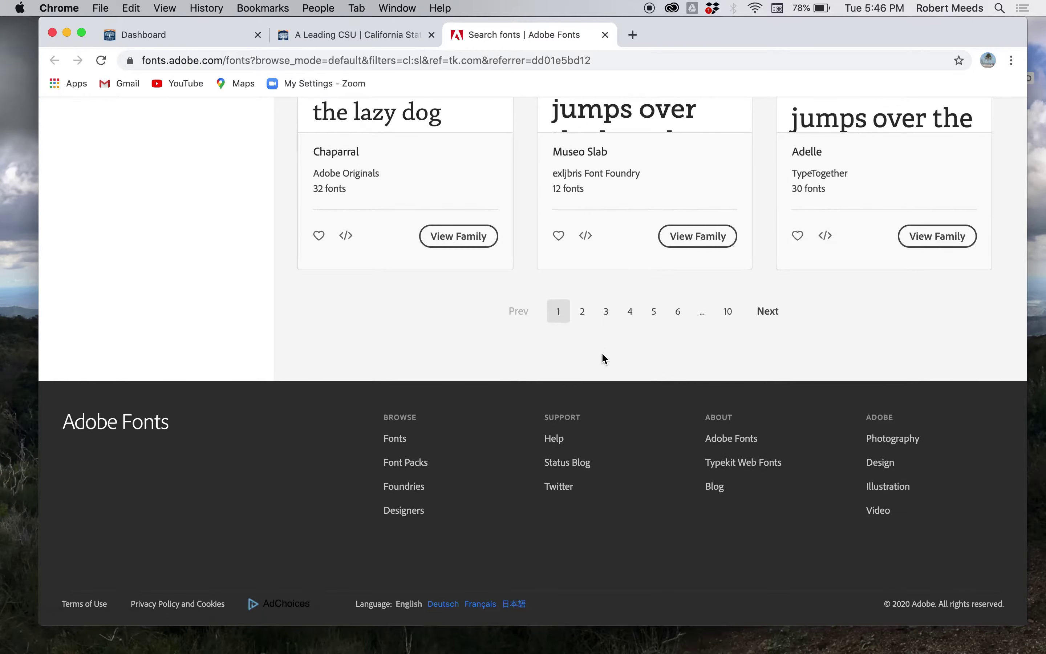
{"action": "scroll", "coordinate": [604, 348], "scroll_direction": "up", "scroll_amount": 20}
{"action": "scroll", "coordinate": [602, 352], "scroll_direction": "down", "scroll_amount": 6}
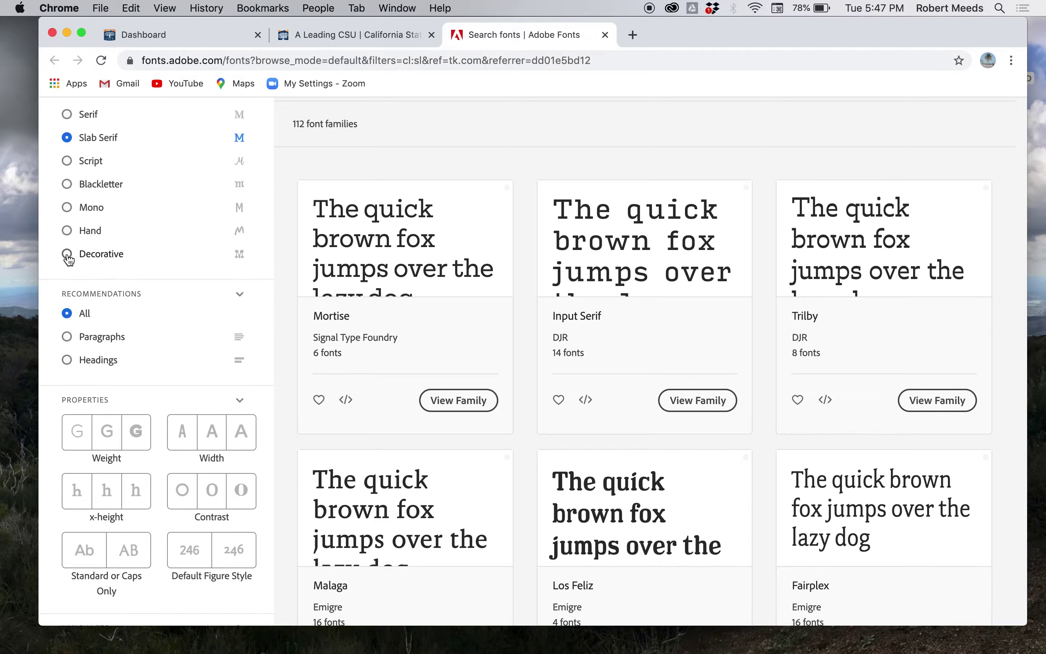
Step: Switch the classification to Decorative, showing 437 families such as Blenny and Bello
{"action": "left_click", "coordinate": [68, 256]}
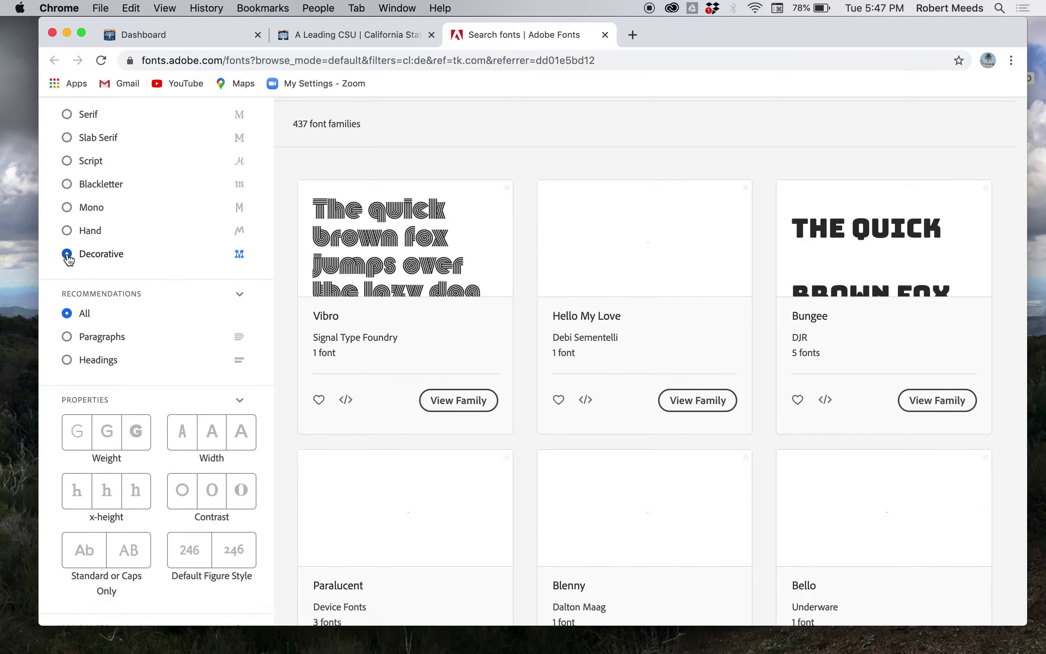
{"action": "scroll", "coordinate": [408, 369], "scroll_direction": "down", "scroll_amount": 5}
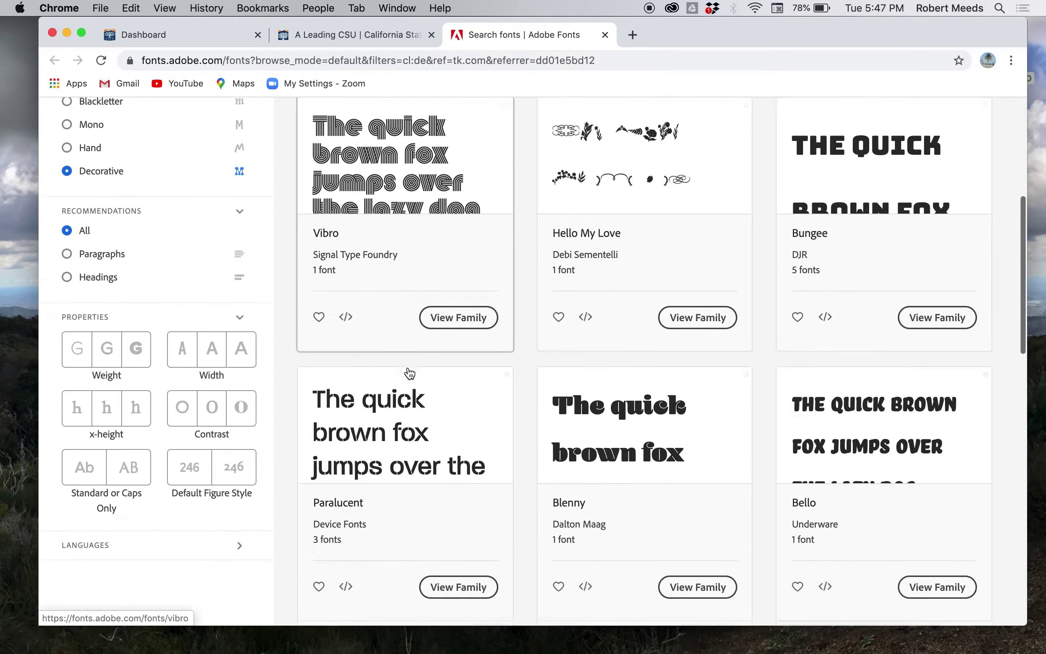
{"action": "scroll", "coordinate": [409, 373], "scroll_direction": "down", "scroll_amount": 2}
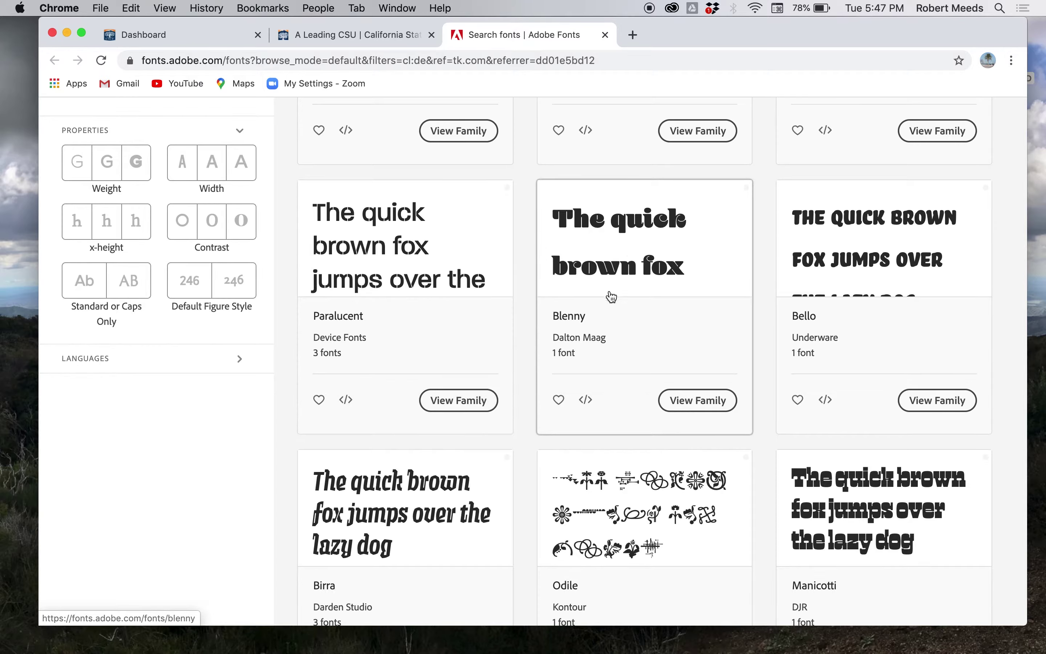
Step: Open the Blenny family page and activate the Blenny Black font
{"action": "left_click", "coordinate": [609, 225]}
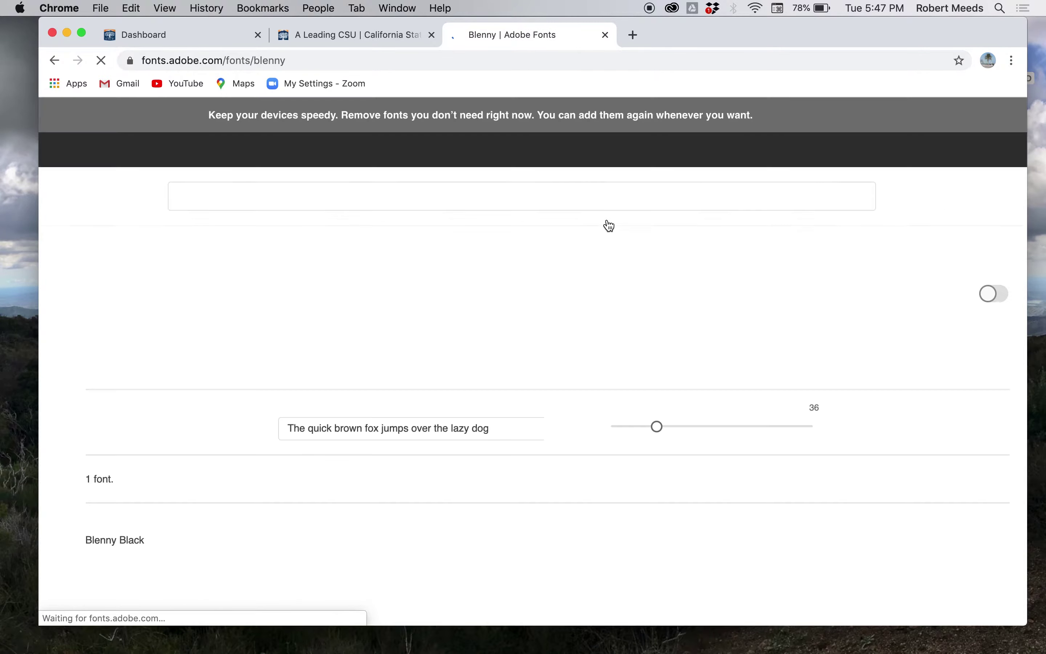
{"action": "scroll", "coordinate": [526, 342], "scroll_direction": "down", "scroll_amount": 5}
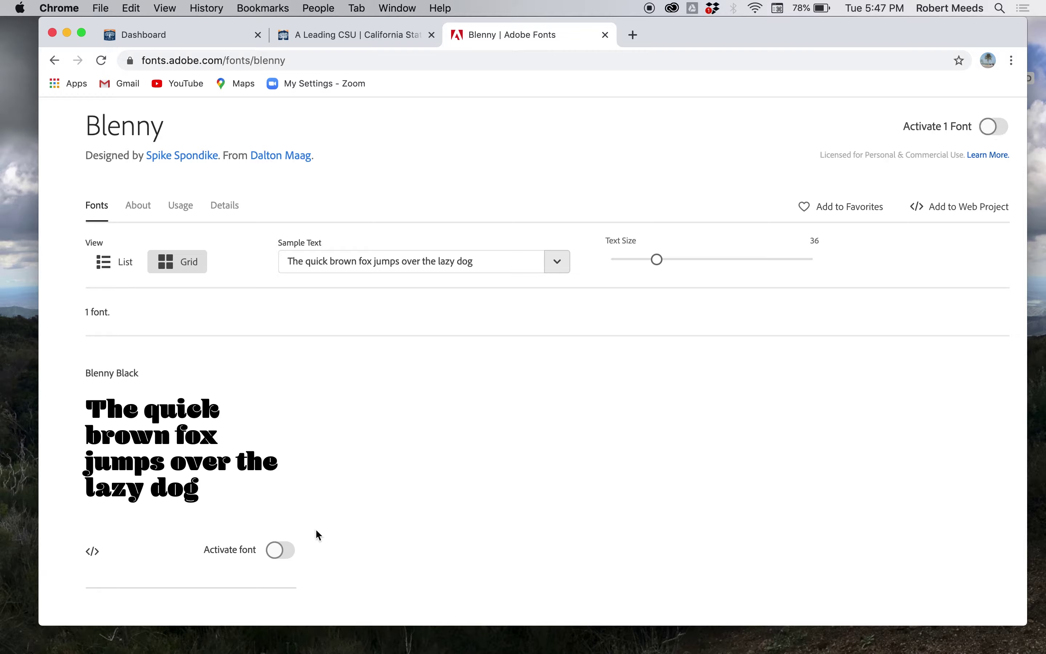
{"action": "left_click", "coordinate": [282, 554]}
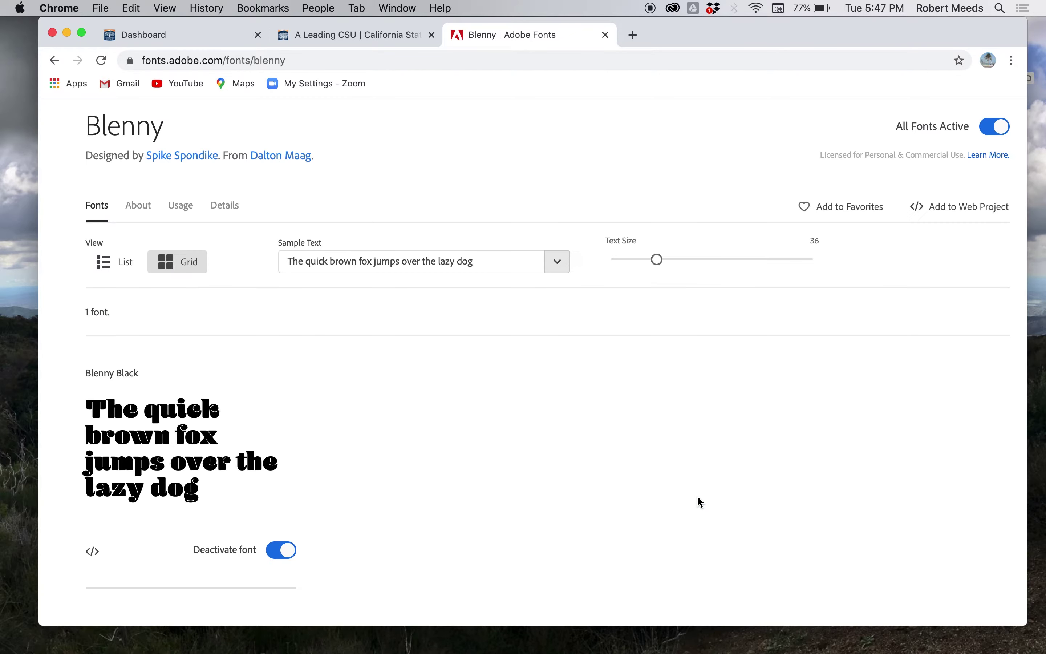
Step: Go back to the decorative results, then apply and remove the heavy Weight filter
{"action": "left_click", "coordinate": [52, 62]}
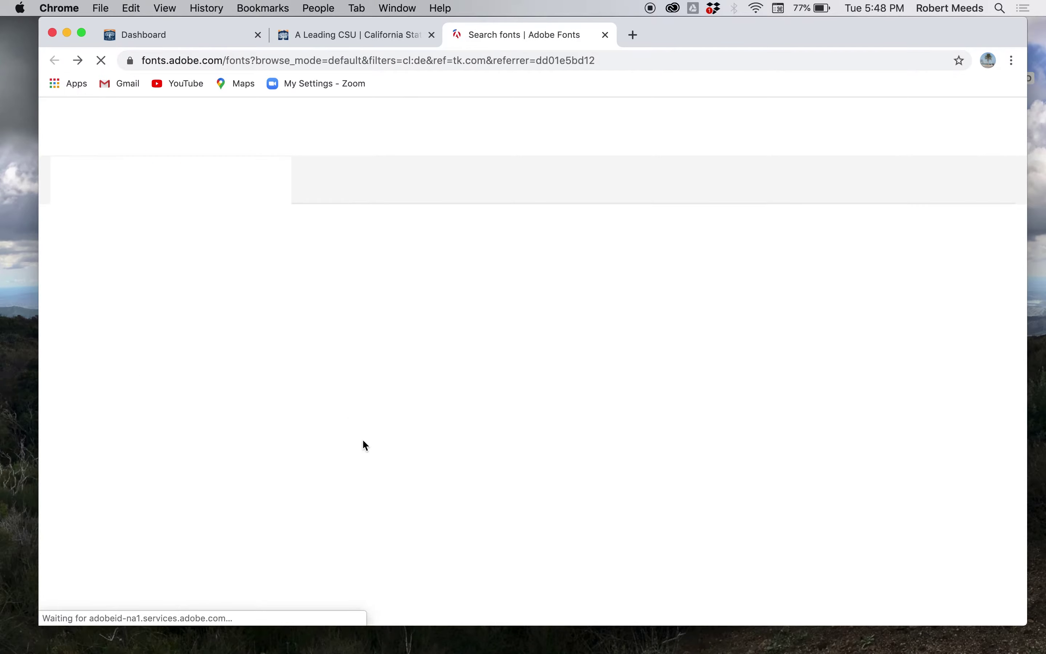
{"action": "scroll", "coordinate": [203, 427], "scroll_direction": "up", "scroll_amount": 5}
{"action": "scroll", "coordinate": [203, 428], "scroll_direction": "up", "scroll_amount": 5}
{"action": "scroll", "coordinate": [203, 427], "scroll_direction": "down", "scroll_amount": 10}
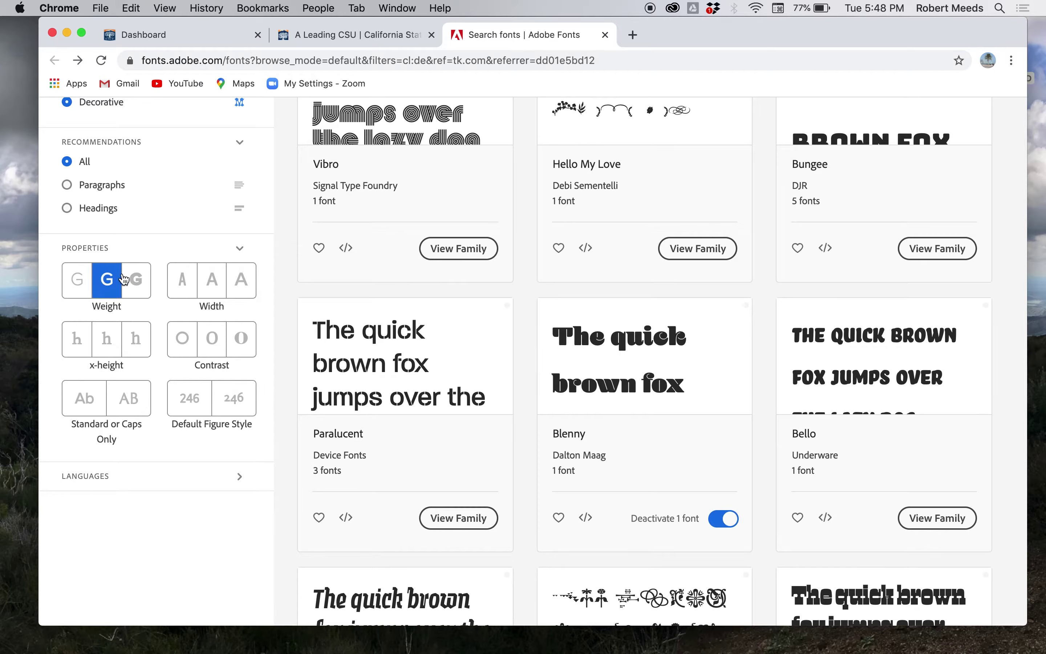
{"action": "left_click", "coordinate": [150, 288]}
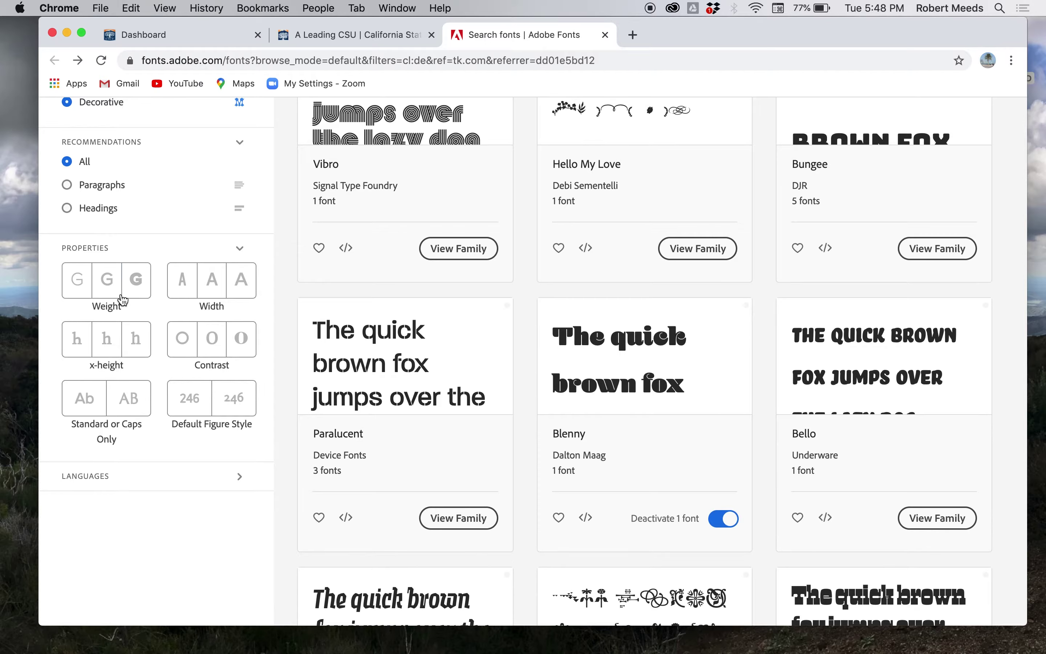
{"action": "left_click", "coordinate": [136, 289]}
Step: Go to page 5 of the results and scroll down to HWT Mardell
{"action": "scroll", "coordinate": [190, 227], "scroll_direction": "up", "scroll_amount": 5}
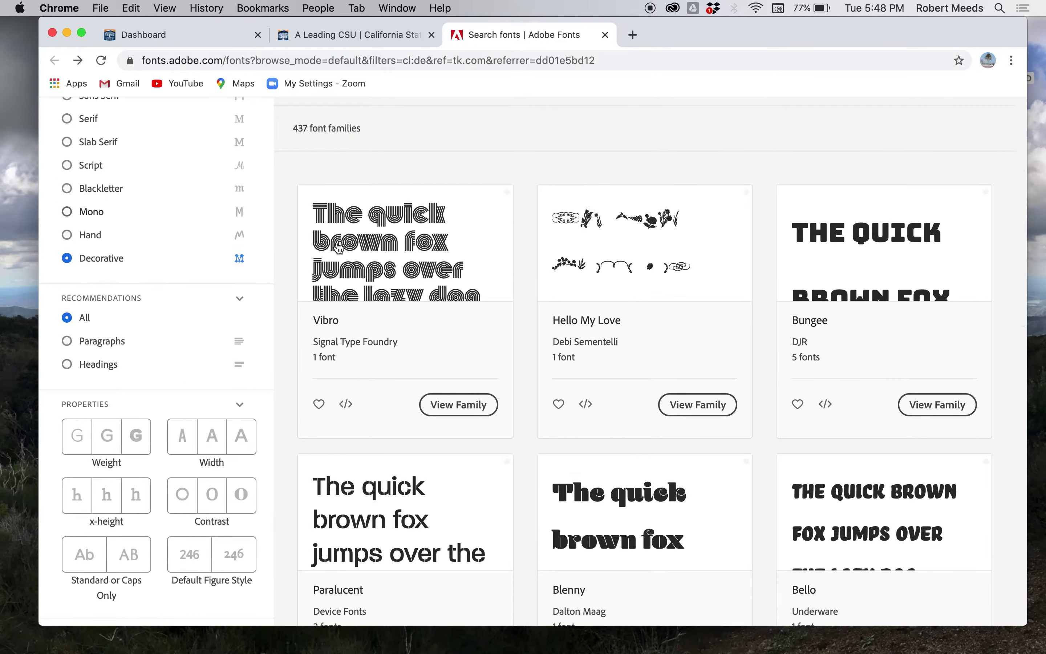
{"action": "scroll", "coordinate": [367, 267], "scroll_direction": "down", "scroll_amount": 20}
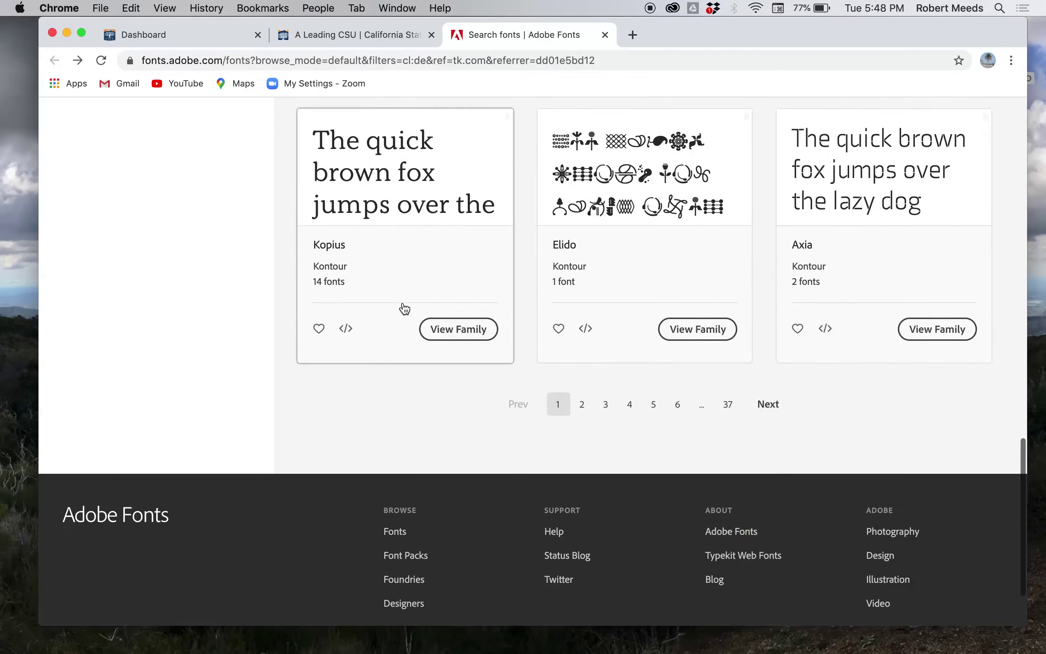
{"action": "left_click", "coordinate": [655, 405]}
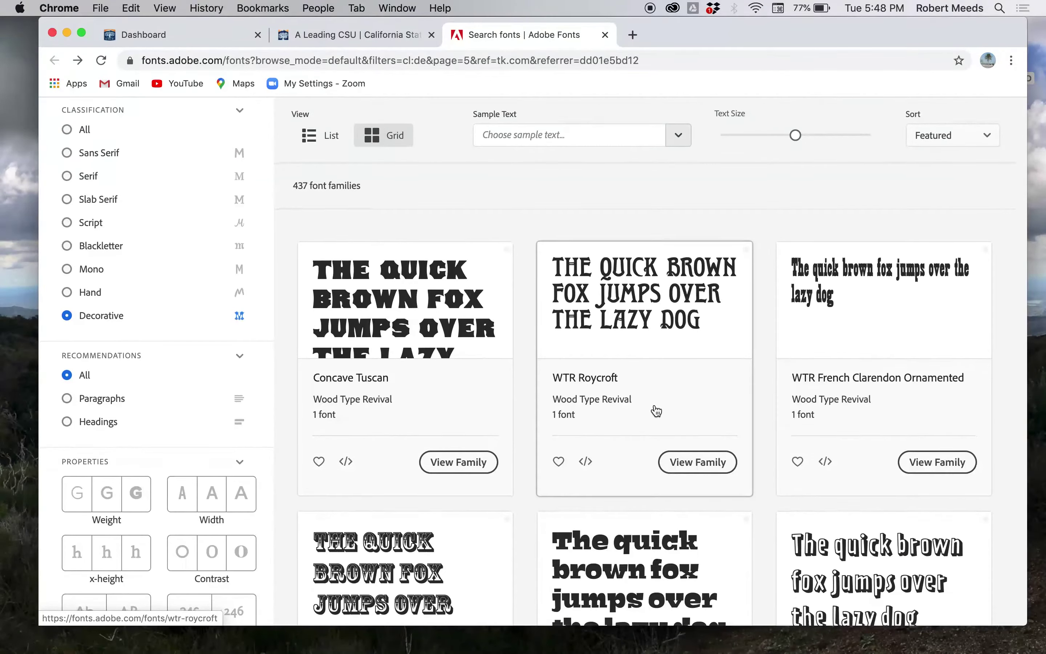
{"action": "scroll", "coordinate": [656, 411], "scroll_direction": "down", "scroll_amount": 10}
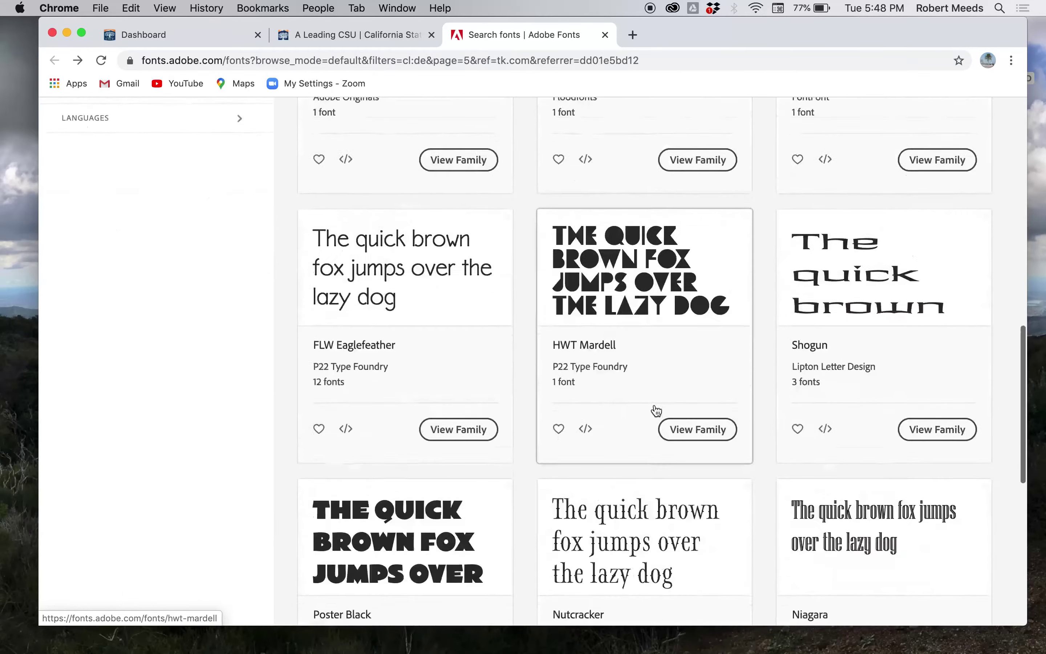
{"action": "scroll", "coordinate": [657, 410], "scroll_direction": "down", "scroll_amount": 6}
{"action": "scroll", "coordinate": [656, 411], "scroll_direction": "up", "scroll_amount": 8}
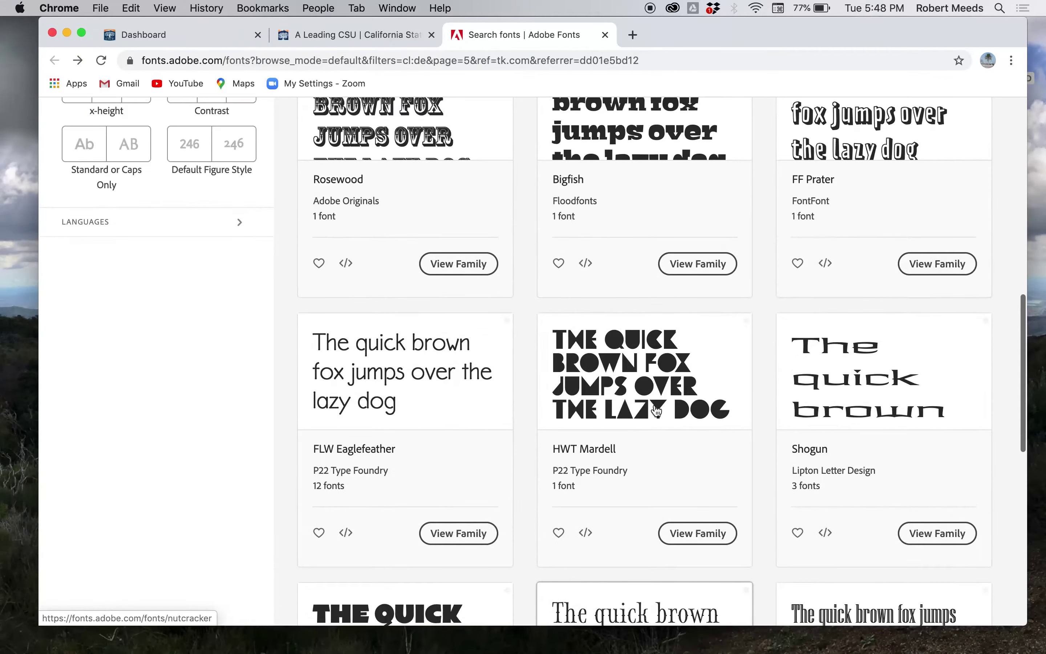
{"action": "scroll", "coordinate": [656, 411], "scroll_direction": "down", "scroll_amount": 1}
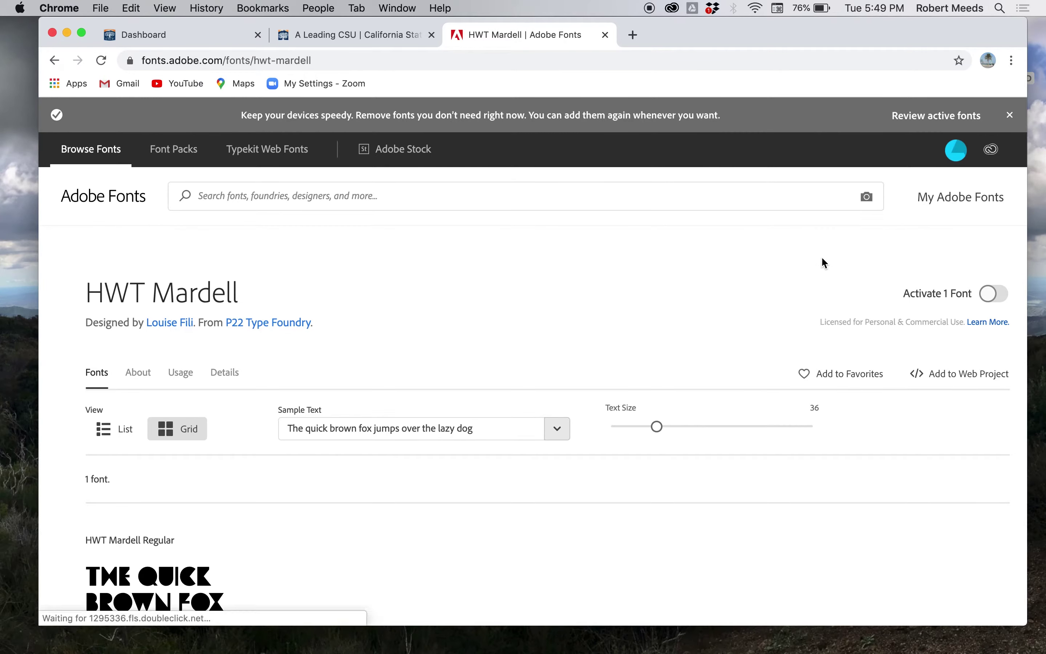
Step: Activate HWT Mardell Regular and dismiss the activation success message
{"action": "left_click", "coordinate": [992, 294]}
{"action": "left_click", "coordinate": [696, 501]}
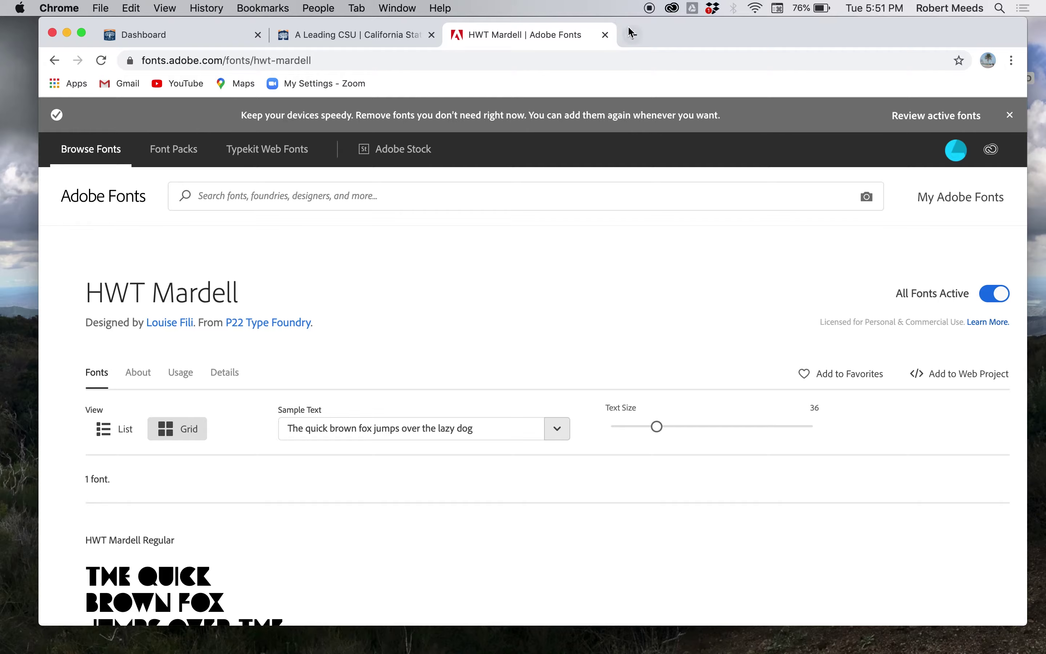
Step: Close the HWT Mardell tab, hide the browser and return to the untitled Illustrator document
{"action": "left_click", "coordinate": [607, 35]}
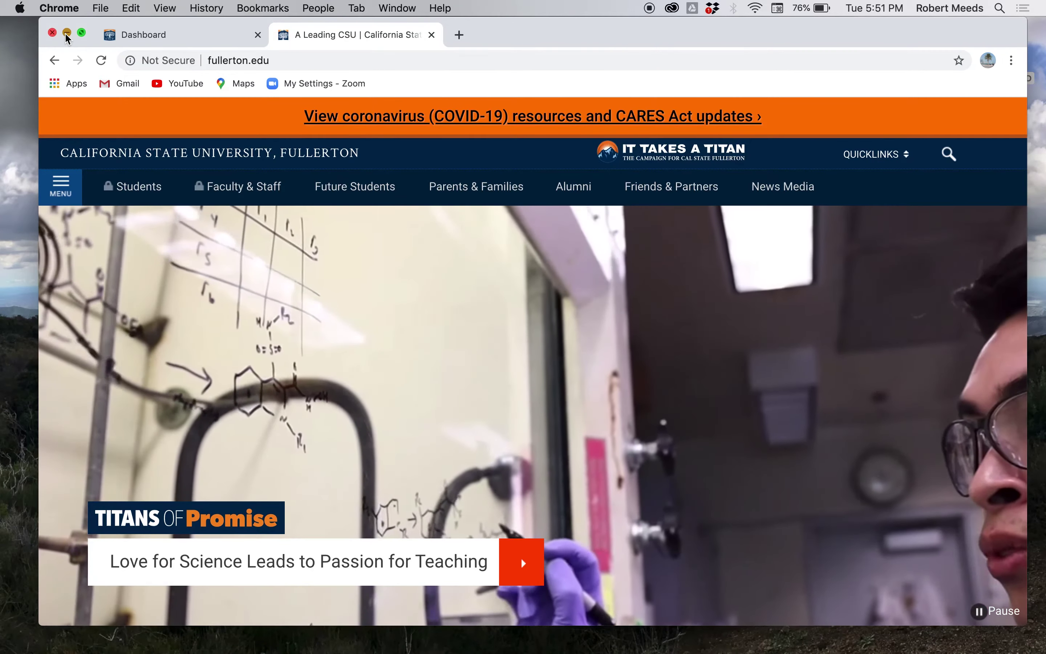
{"action": "left_click", "coordinate": [68, 35]}
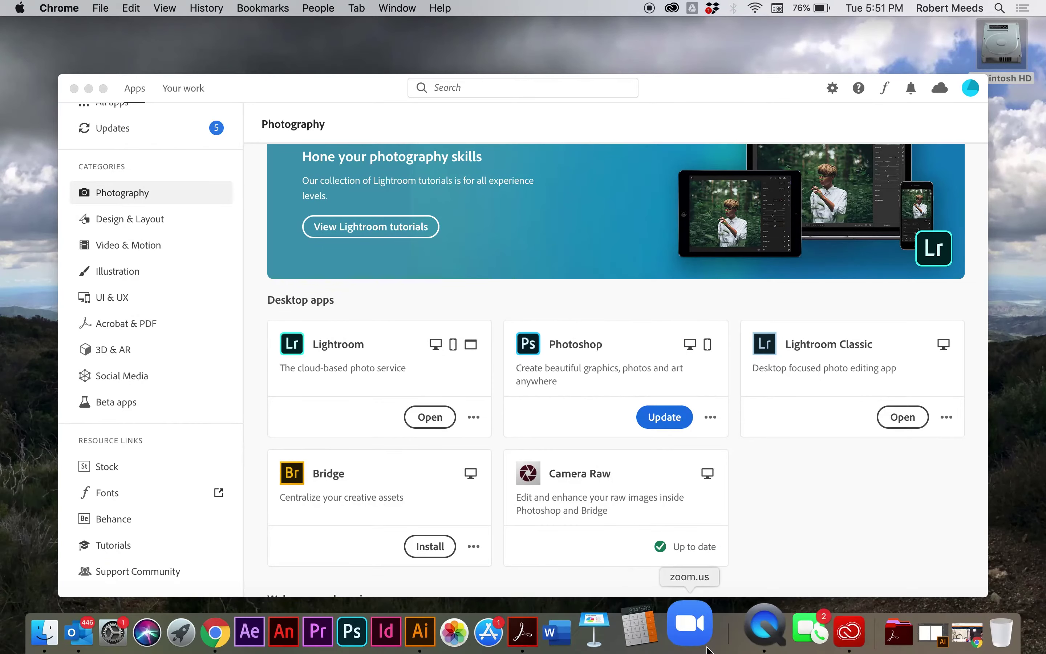
{"action": "left_click", "coordinate": [893, 629]}
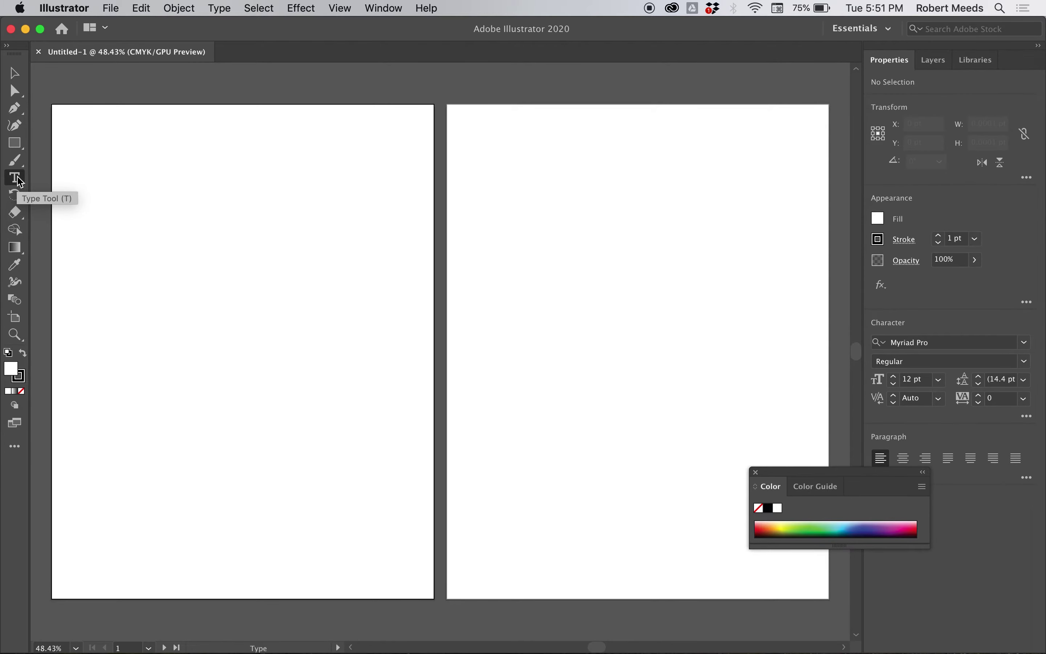
{"action": "key", "text": "ctrl+super+Escape"}
{"action": "left_click", "coordinate": [15, 181]}
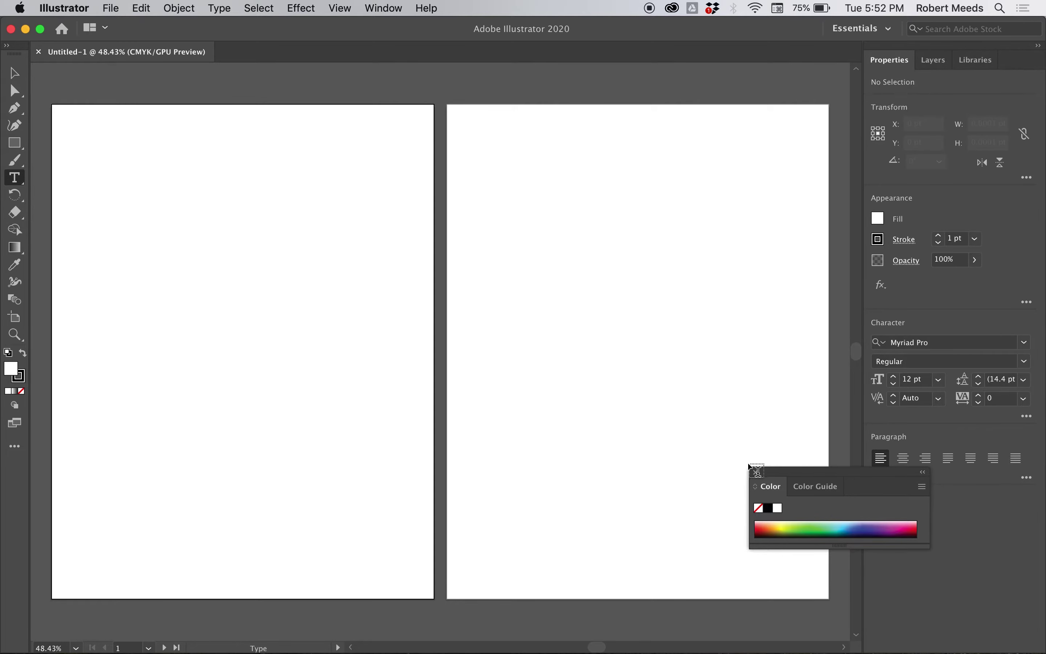
Step: Close the Color panel and type 'Can you read my quote?' near the artboard's top-left
{"action": "left_click", "coordinate": [757, 472]}
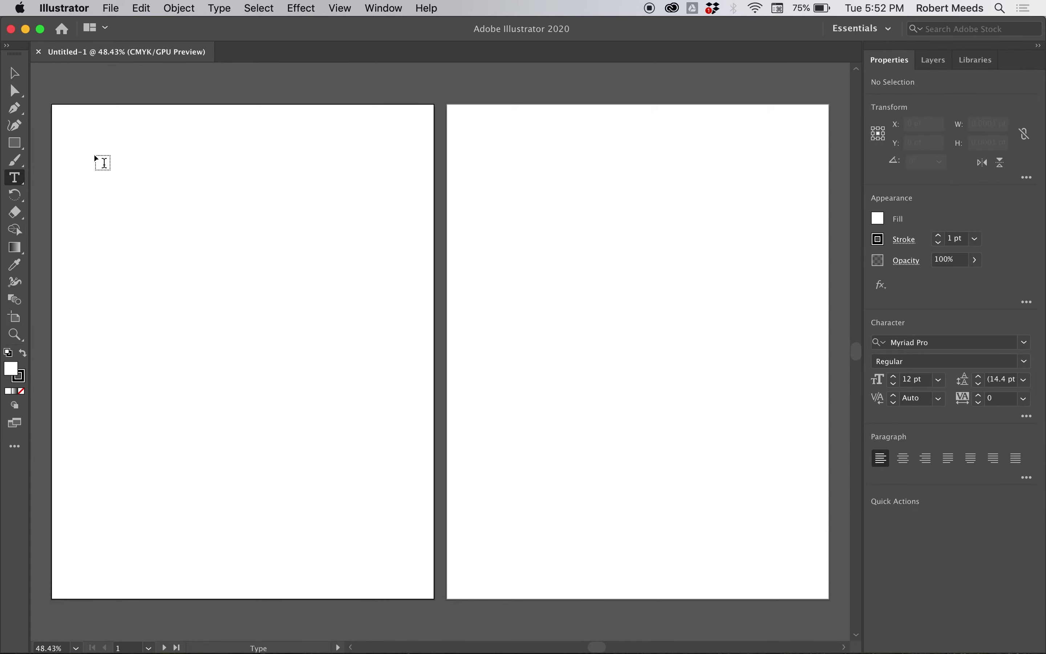
{"action": "left_click", "coordinate": [87, 176]}
{"action": "type", "text": "Can you read my quote?"}
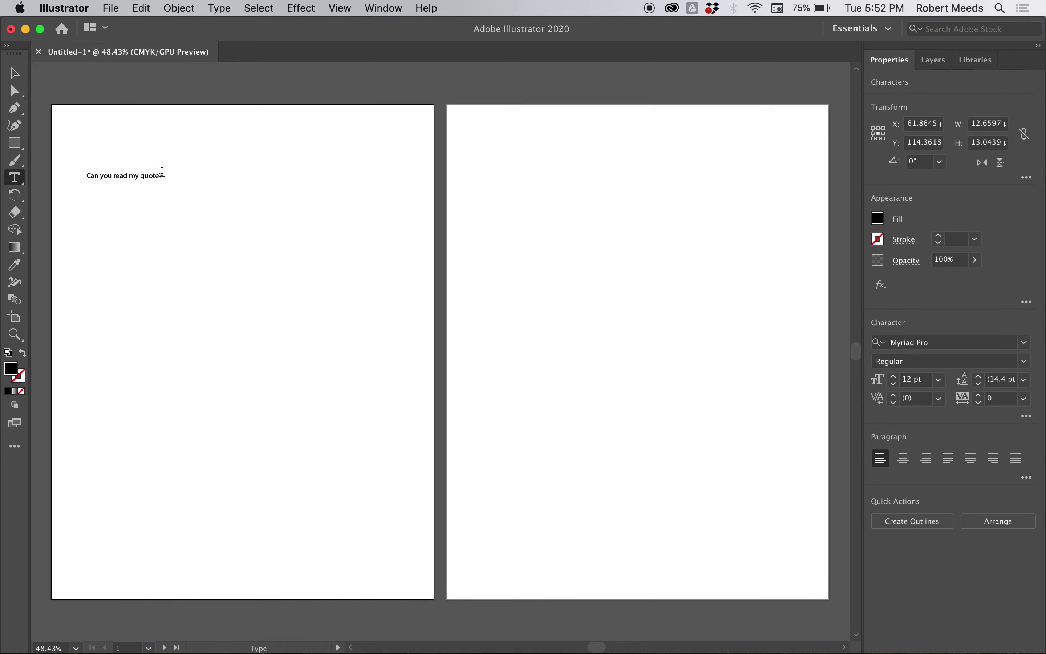
Step: Set the whole quote to 60 pt
{"action": "left_click_drag", "start_coordinate": [162, 171], "coordinate": [75, 171]}
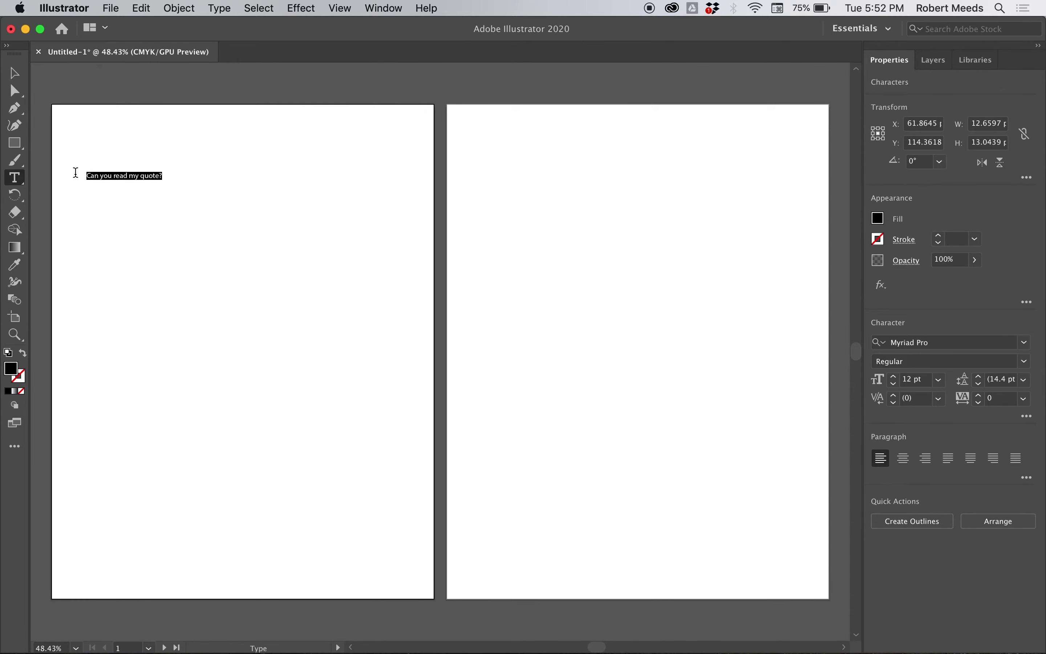
{"action": "left_click", "coordinate": [943, 385]}
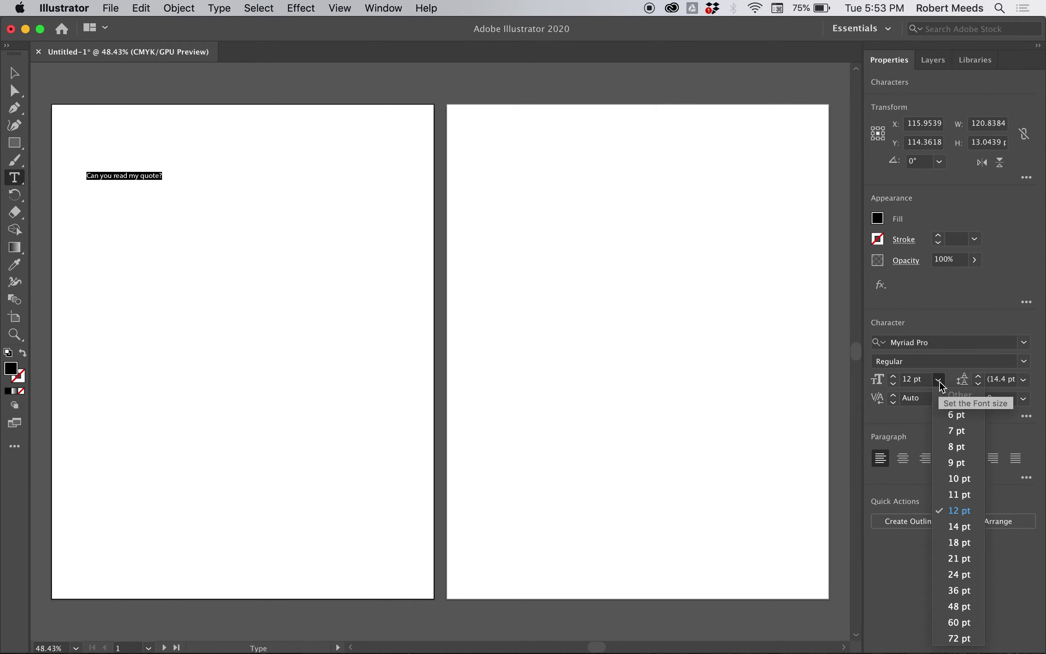
{"action": "left_click", "coordinate": [959, 624]}
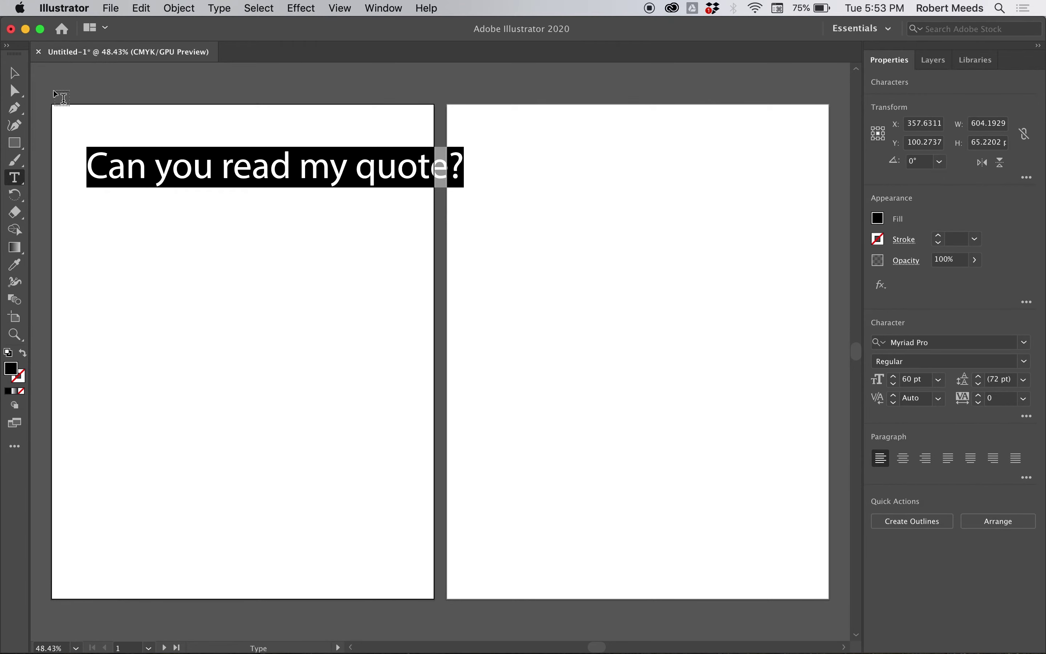
Step: Move the quote slightly left and down, then select its words without the question mark
{"action": "left_click", "coordinate": [14, 73]}
{"action": "left_click_drag", "start_coordinate": [209, 163], "coordinate": [184, 164]}
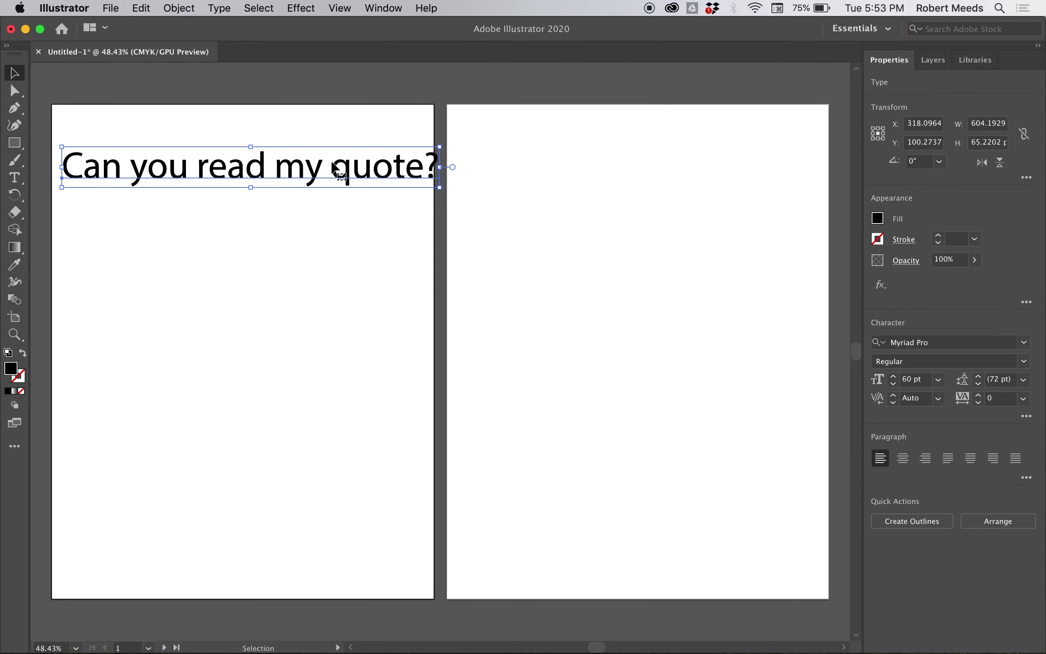
{"action": "left_click_drag", "start_coordinate": [336, 169], "coordinate": [336, 174]}
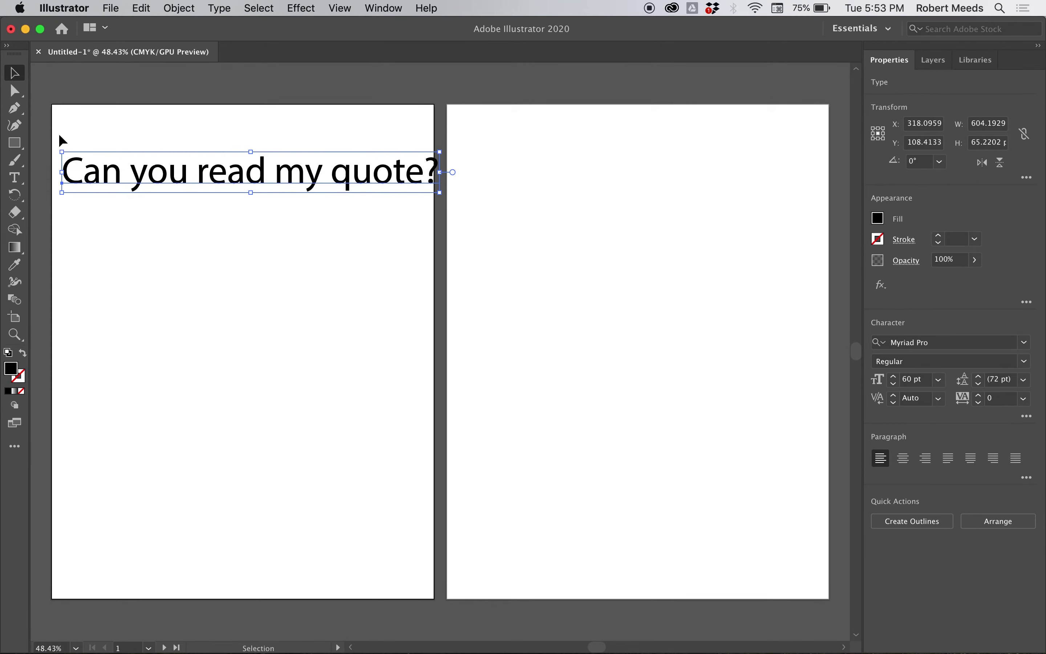
{"action": "left_click", "coordinate": [14, 177]}
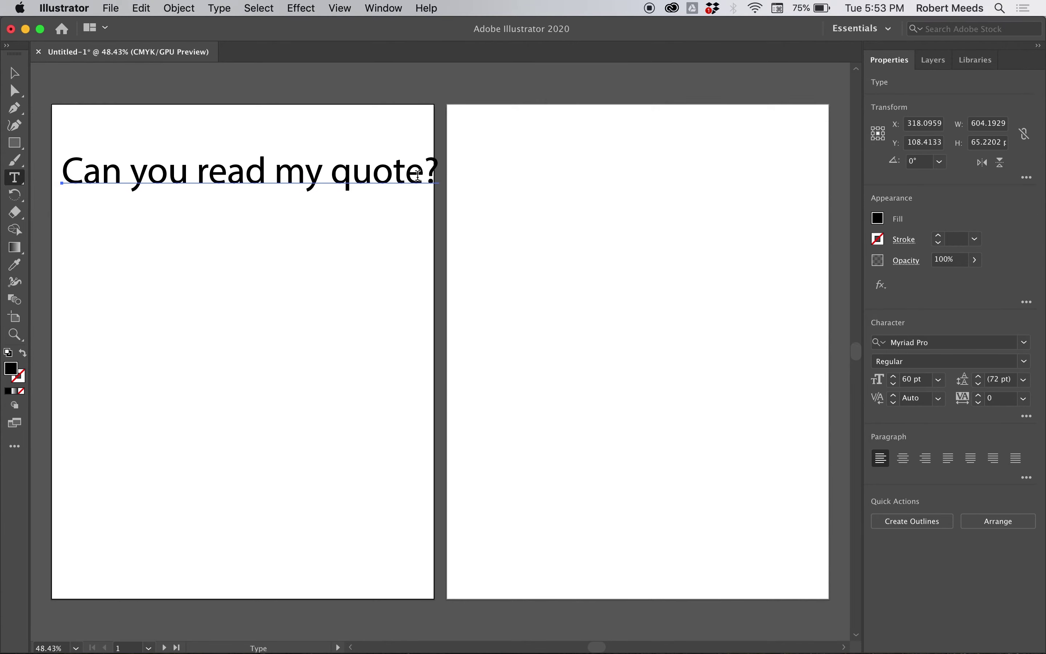
{"action": "left_click_drag", "start_coordinate": [423, 173], "coordinate": [47, 173]}
{"action": "key", "text": "super+c"}
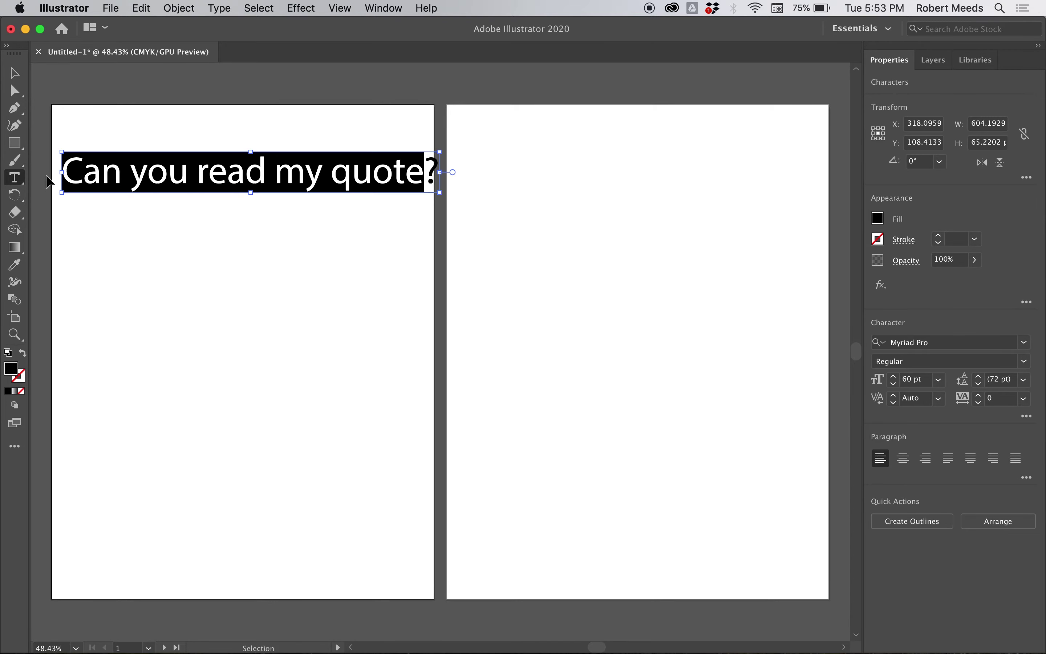
Step: Paste the quote and duplicate it, placing the two copies below the original on the left
{"action": "left_click", "coordinate": [75, 274], "text": "super"}
{"action": "key", "text": "super+v"}
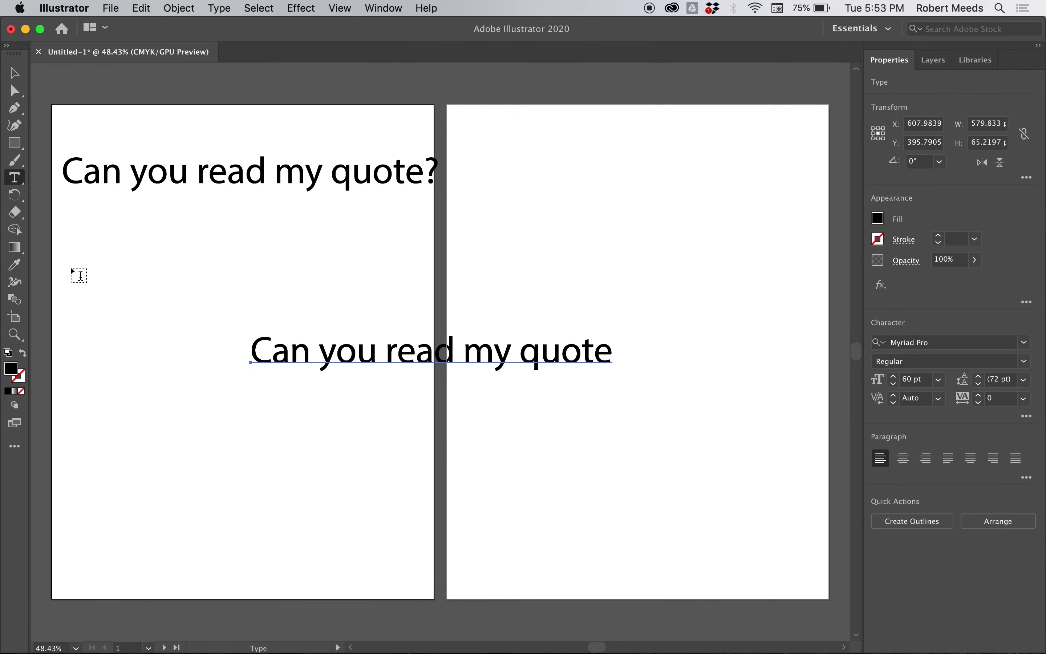
{"action": "left_click", "coordinate": [13, 70]}
{"action": "left_click_drag", "start_coordinate": [418, 357], "coordinate": [229, 271]}
{"action": "left_click_drag", "start_coordinate": [363, 358], "coordinate": [169, 434]}
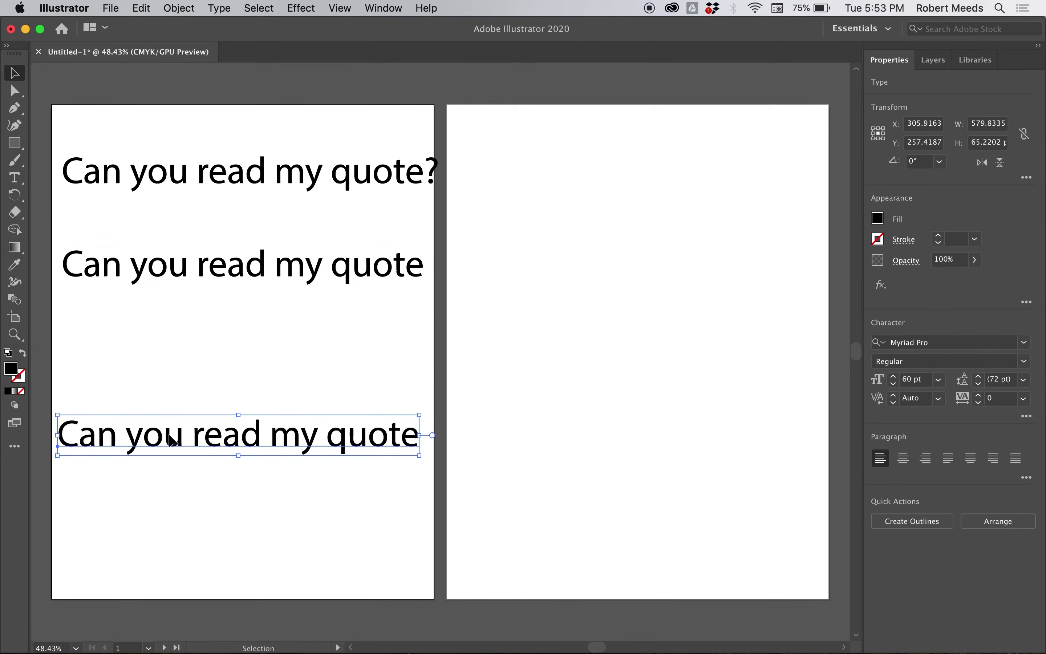
Step: Set the middle quote line in Blenny Black, then select the bottom line
{"action": "left_click", "coordinate": [14, 177]}
{"action": "left_click", "coordinate": [395, 266]}
{"action": "left_click_drag", "start_coordinate": [425, 267], "coordinate": [63, 268]}
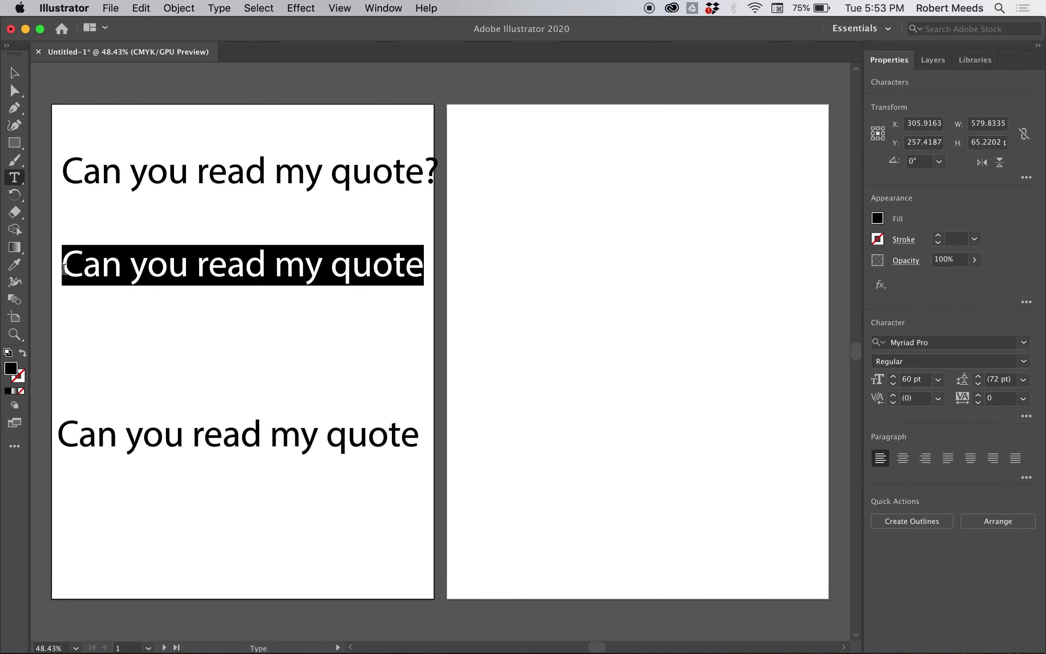
{"action": "left_click", "coordinate": [1027, 343]}
{"action": "scroll", "coordinate": [821, 521], "scroll_direction": "down", "scroll_amount": 5}
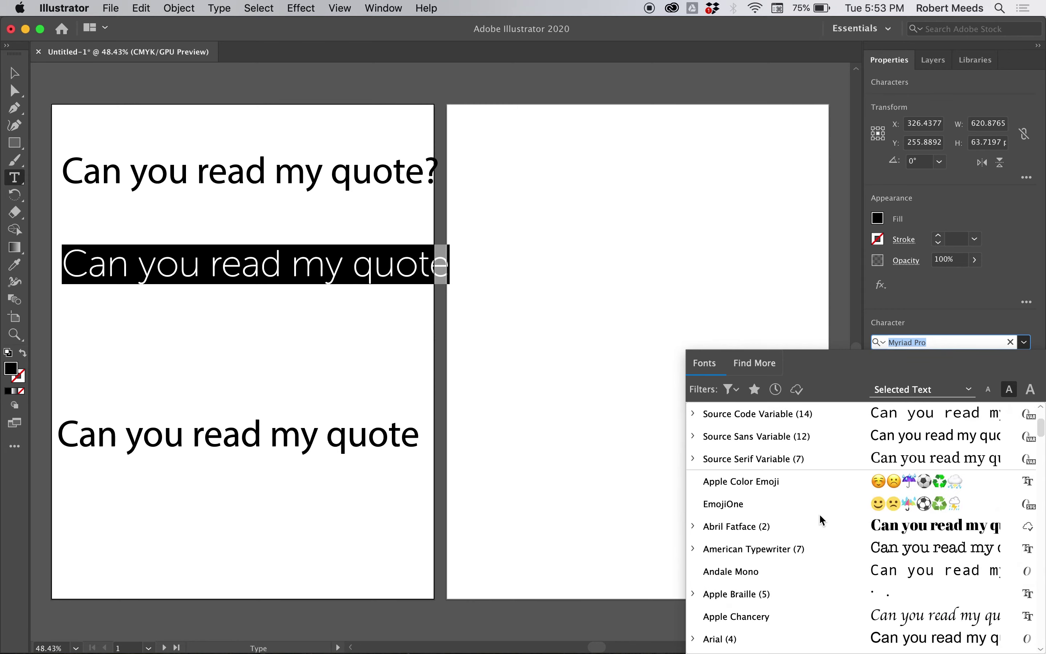
{"action": "scroll", "coordinate": [821, 520], "scroll_direction": "down", "scroll_amount": 5}
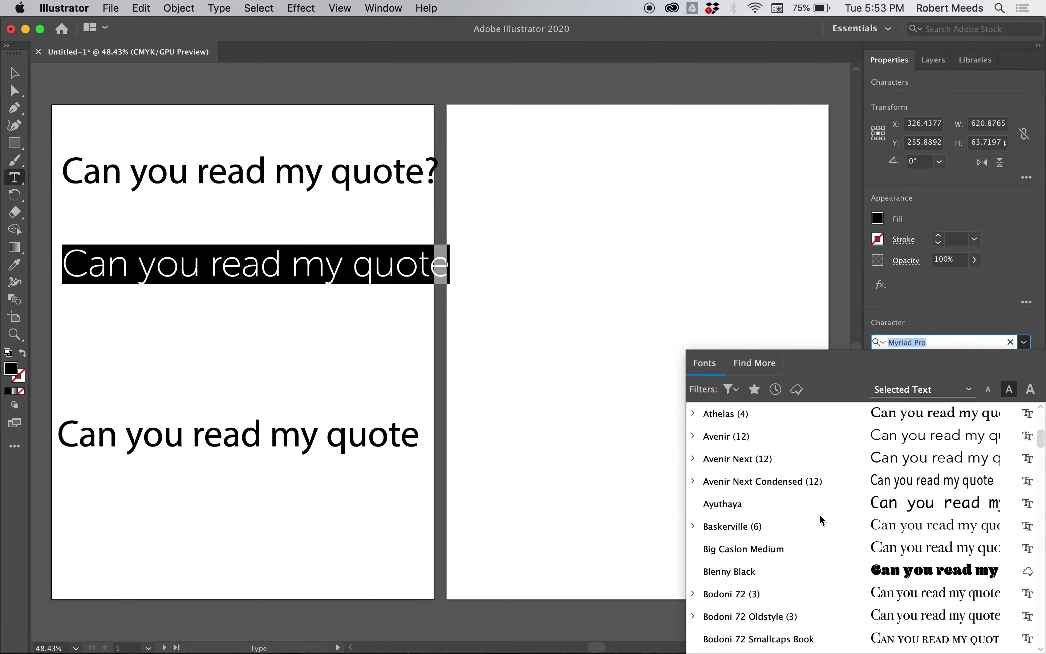
{"action": "left_click", "coordinate": [746, 572]}
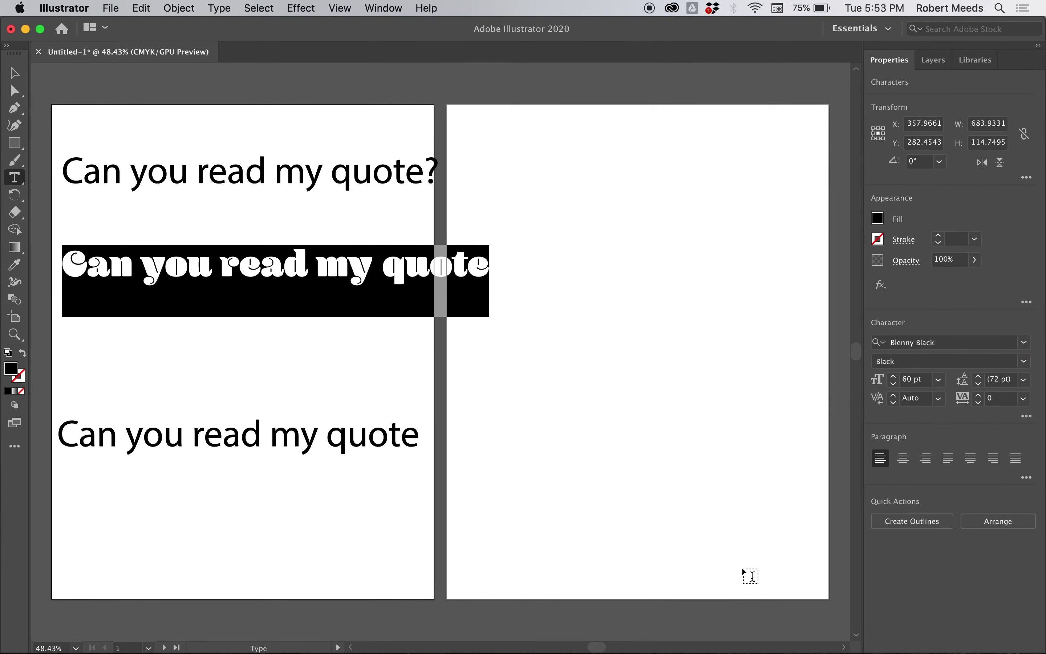
{"action": "left_click", "coordinate": [414, 434]}
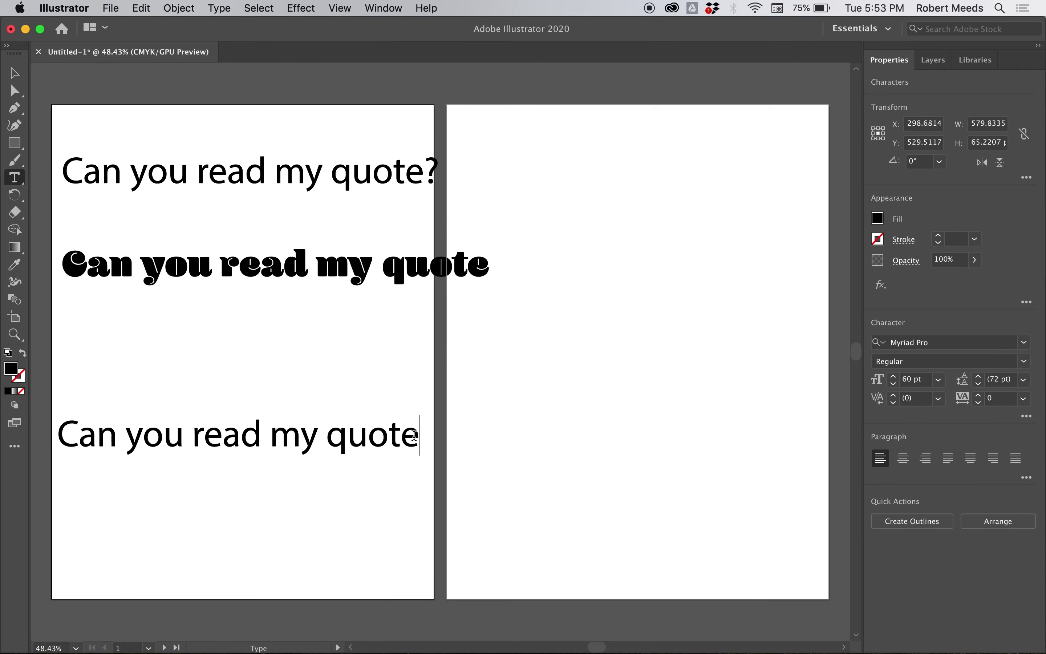
{"action": "left_click_drag", "start_coordinate": [416, 436], "coordinate": [63, 396]}
Step: Apply the HWT Mardell font to the selected bottom quote line, then deselect it
{"action": "left_click", "coordinate": [1024, 343]}
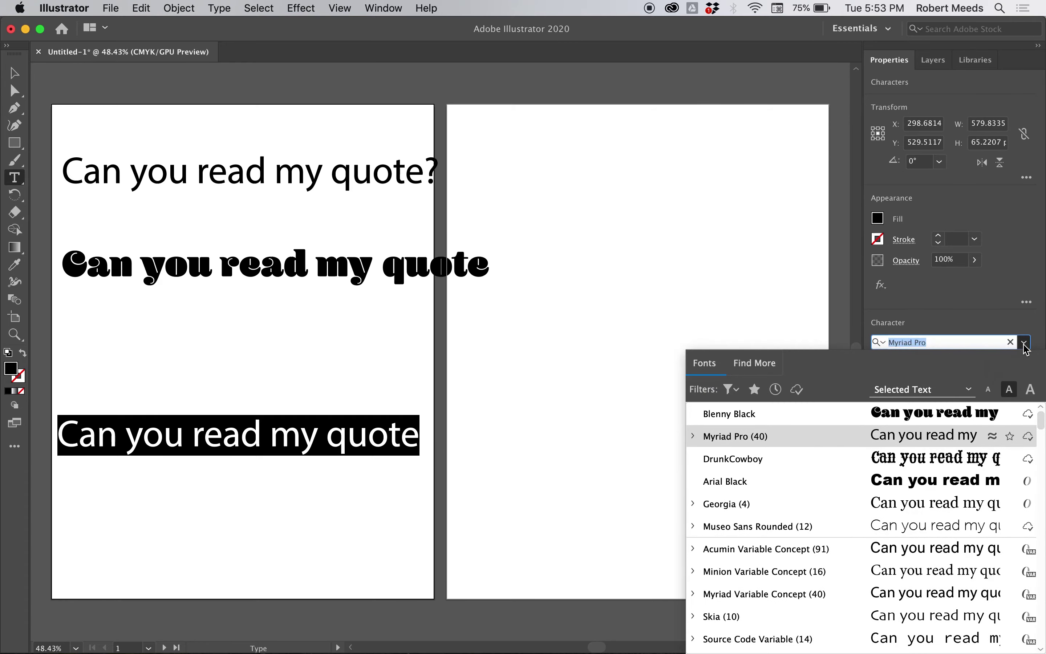
{"action": "scroll", "coordinate": [936, 537], "scroll_direction": "down", "scroll_amount": 20}
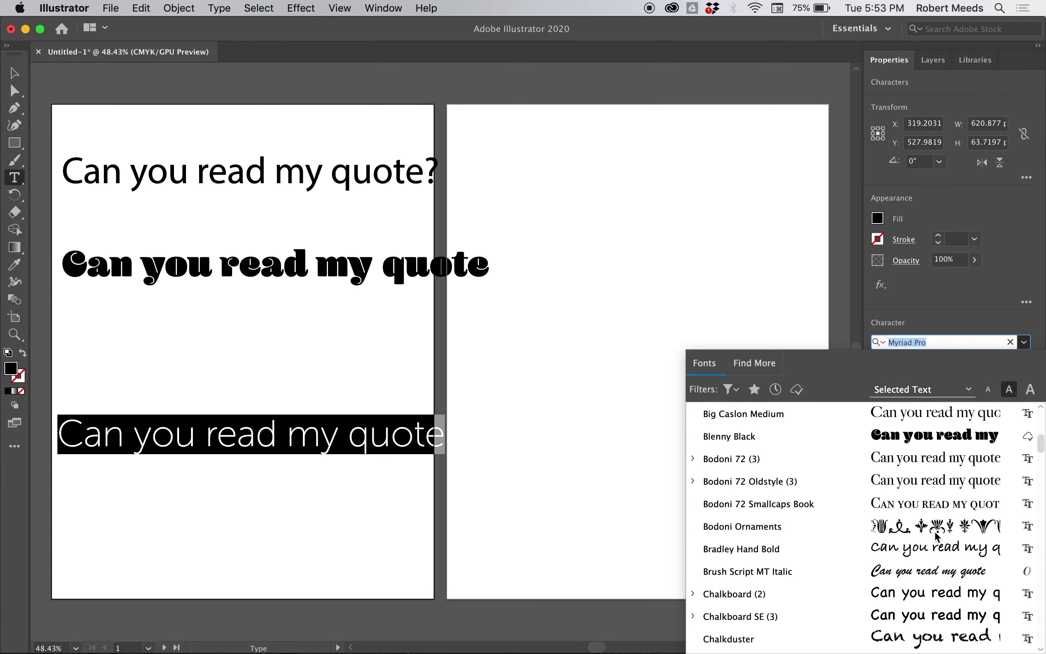
{"action": "scroll", "coordinate": [936, 536], "scroll_direction": "down", "scroll_amount": 9}
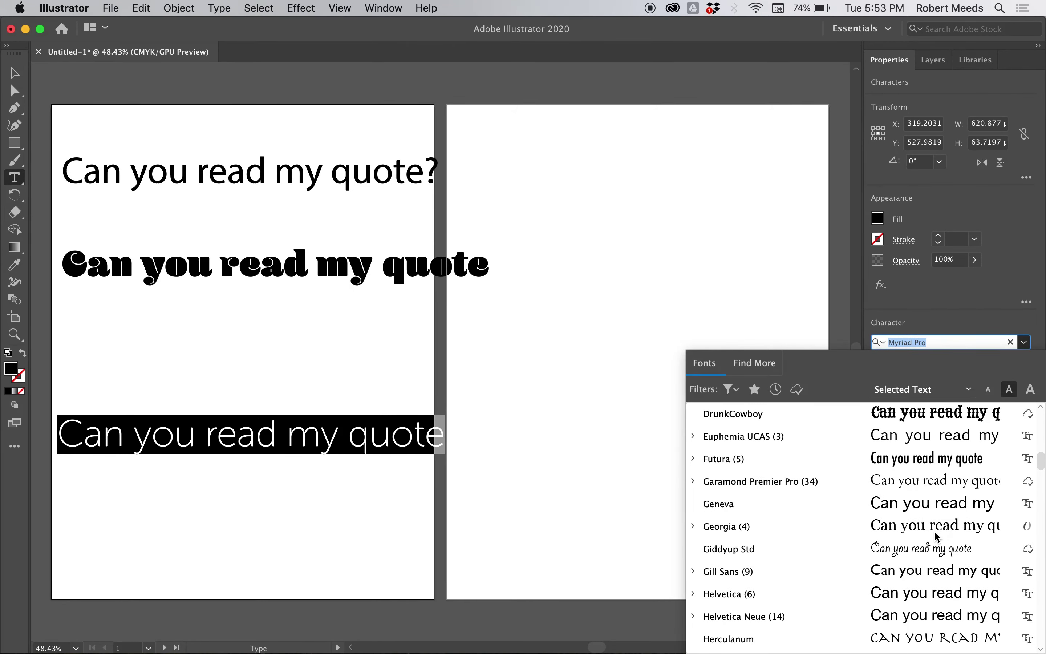
{"action": "scroll", "coordinate": [936, 536], "scroll_direction": "down", "scroll_amount": 5}
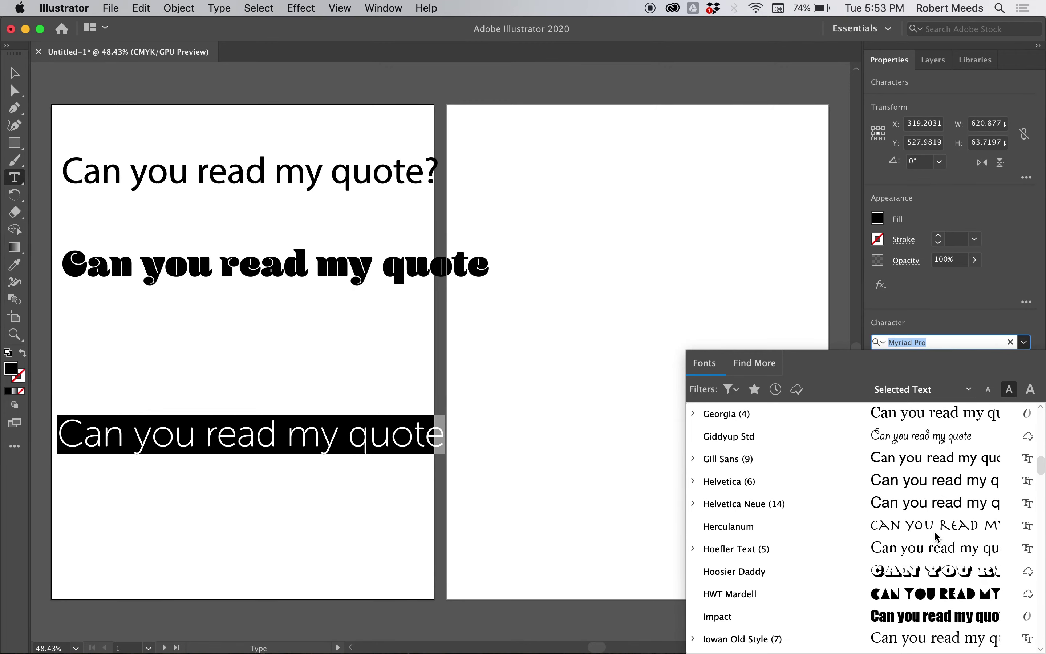
{"action": "left_click", "coordinate": [748, 595]}
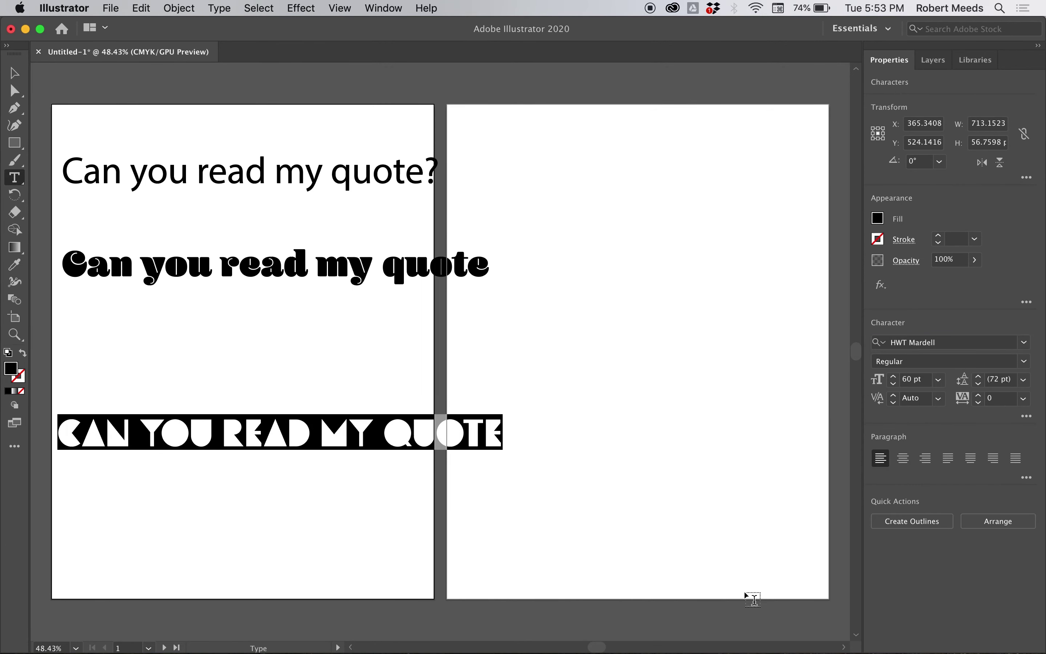
{"action": "left_click", "coordinate": [532, 444]}
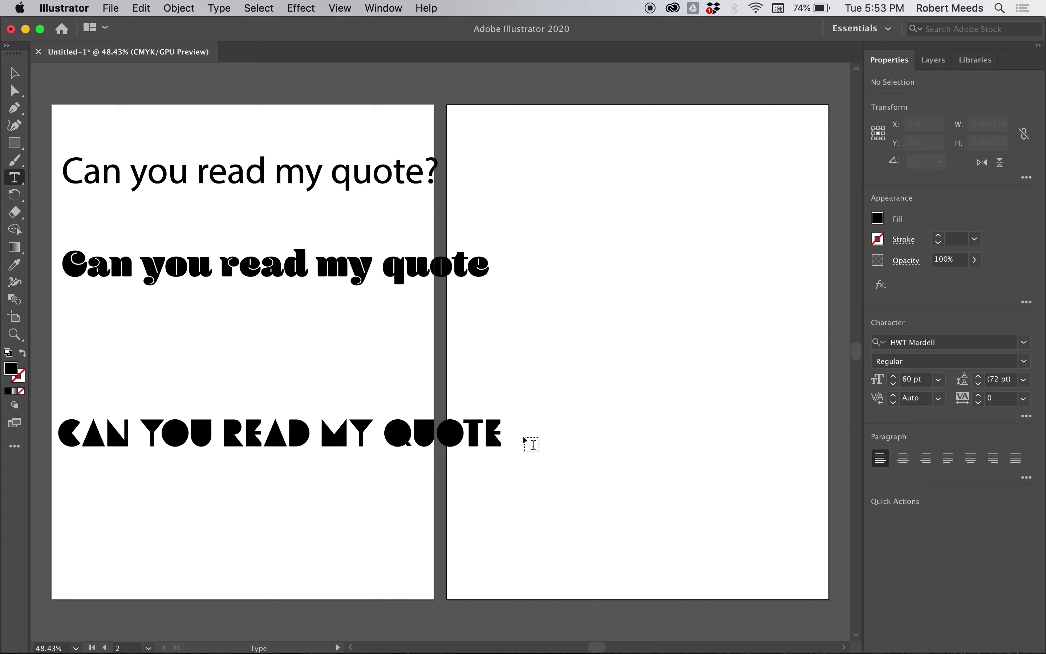